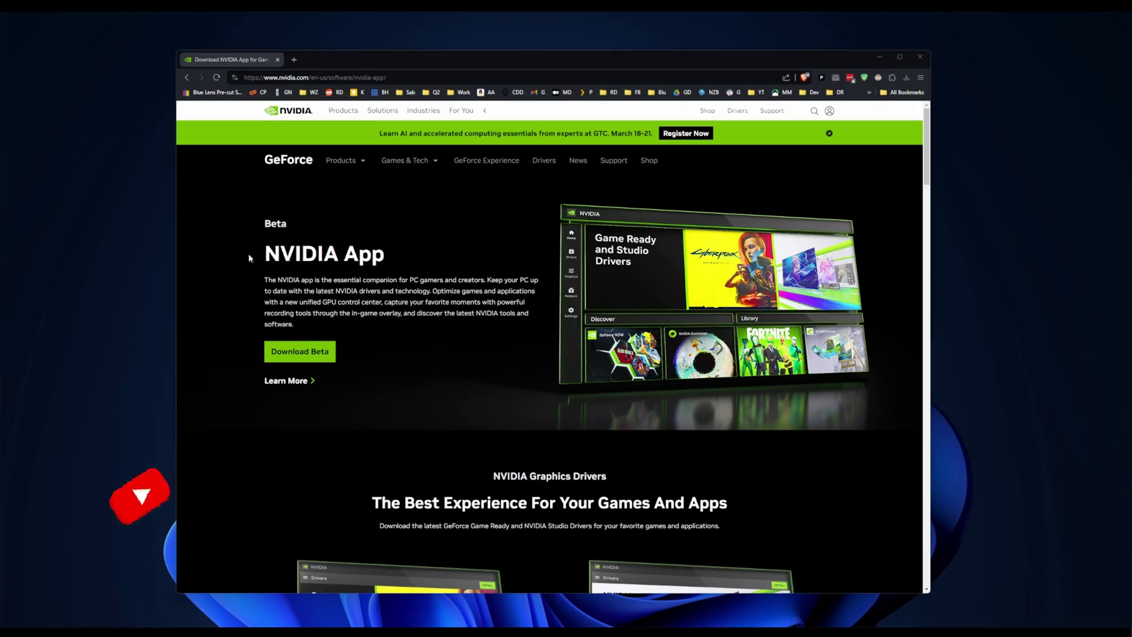
# Highlight the word 'Beta' on the NVIDIA App download page, then clear the selection.
pyautogui.doubleClick(274, 226)
pyautogui.click(401, 258)
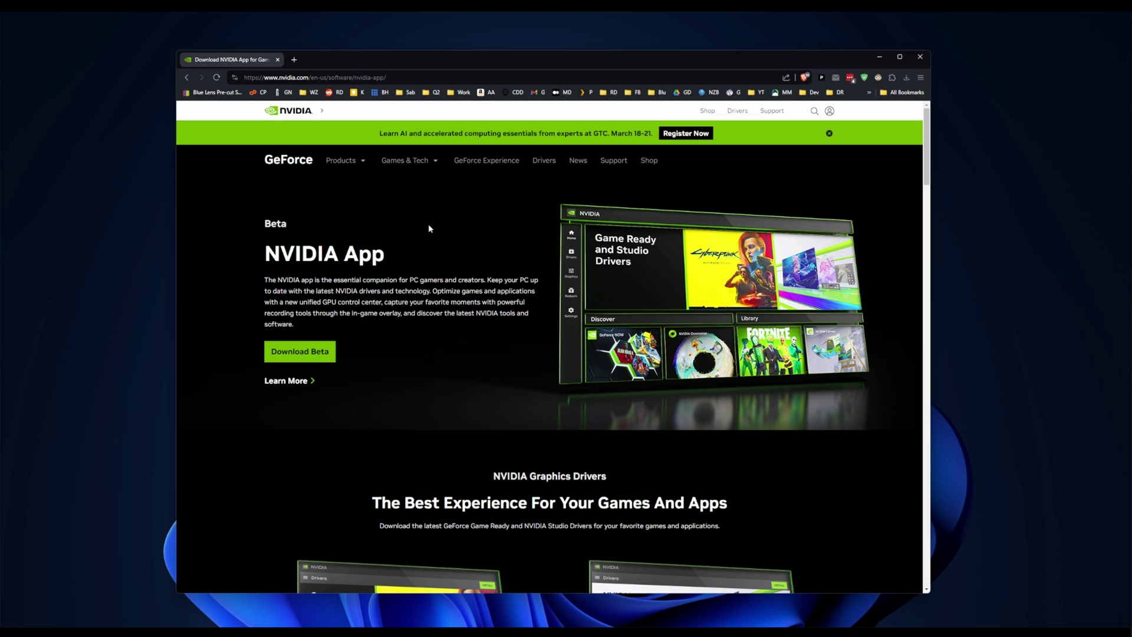
# Minimize the browser, move the NVIDIA App window, and maximize it to fill the screen.
pyautogui.click(879, 57)
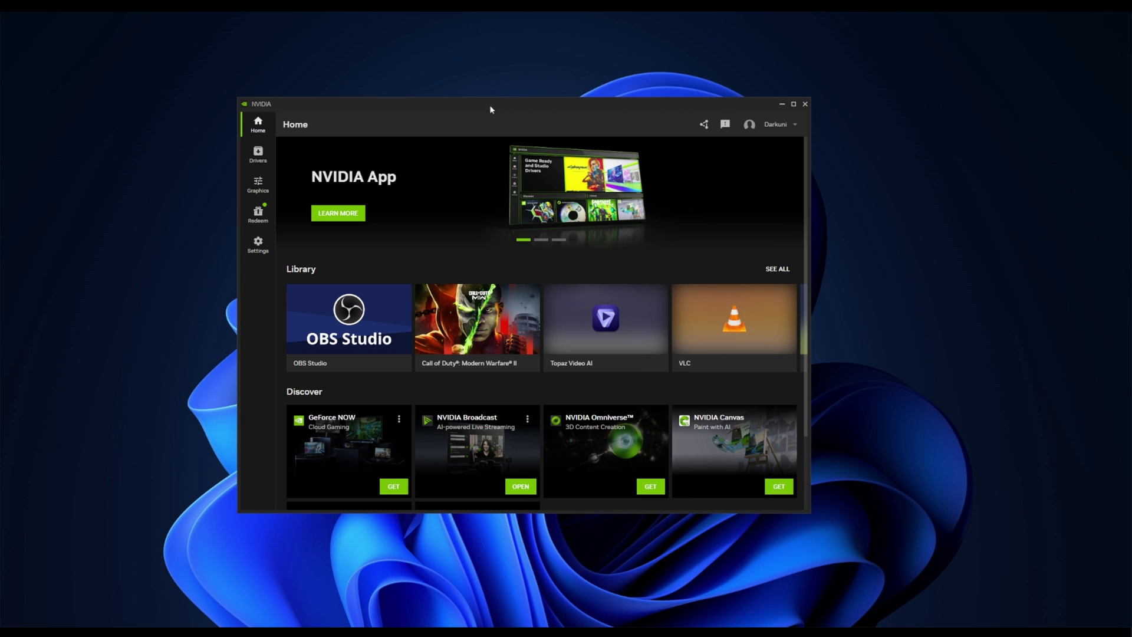
pyautogui.moveTo(535, 107); pyautogui.dragTo(514, 95)
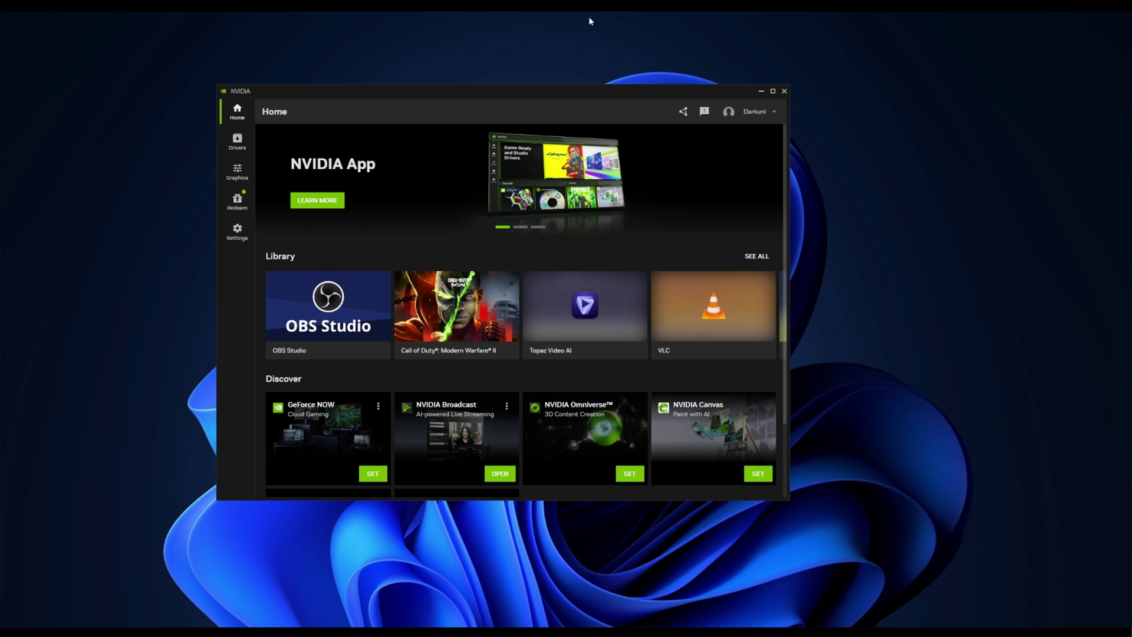
pyautogui.doubleClick(627, 93)
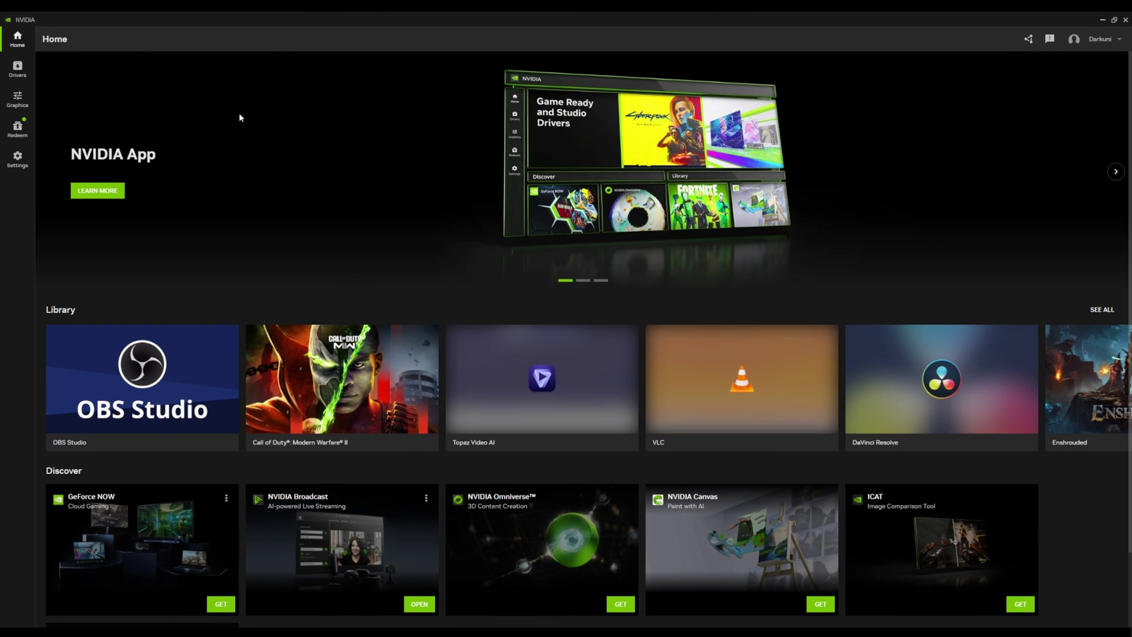
# Log out of the NVIDIA account from the account menu and close the browser's logout page.
pyautogui.click(1117, 42)
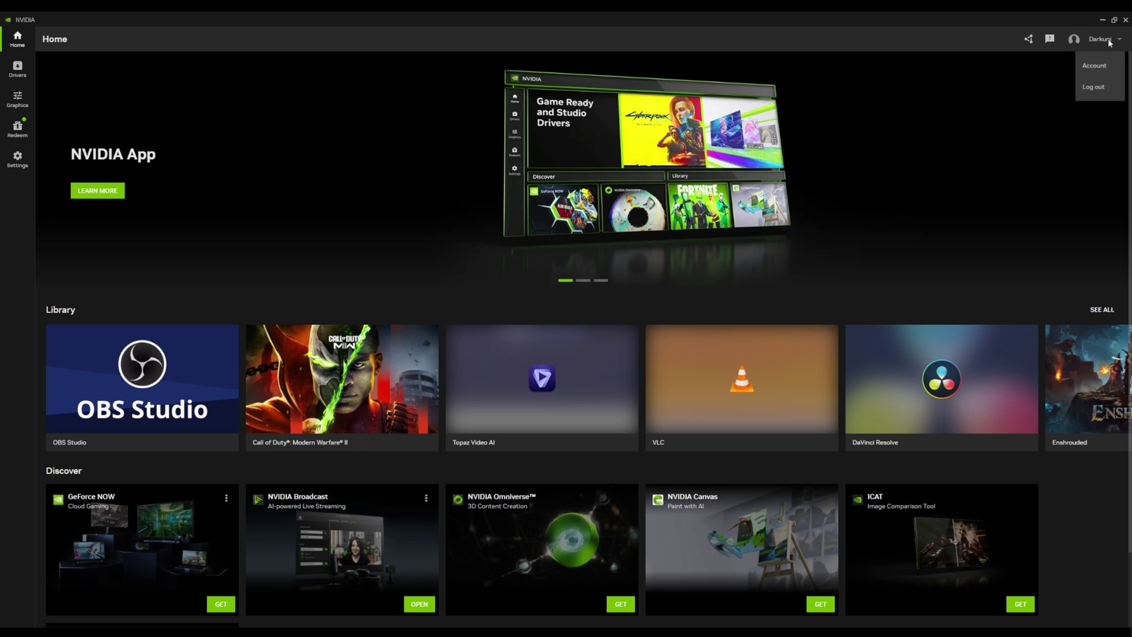
pyautogui.click(1096, 39)
pyautogui.click(1098, 39)
pyautogui.click(1091, 87)
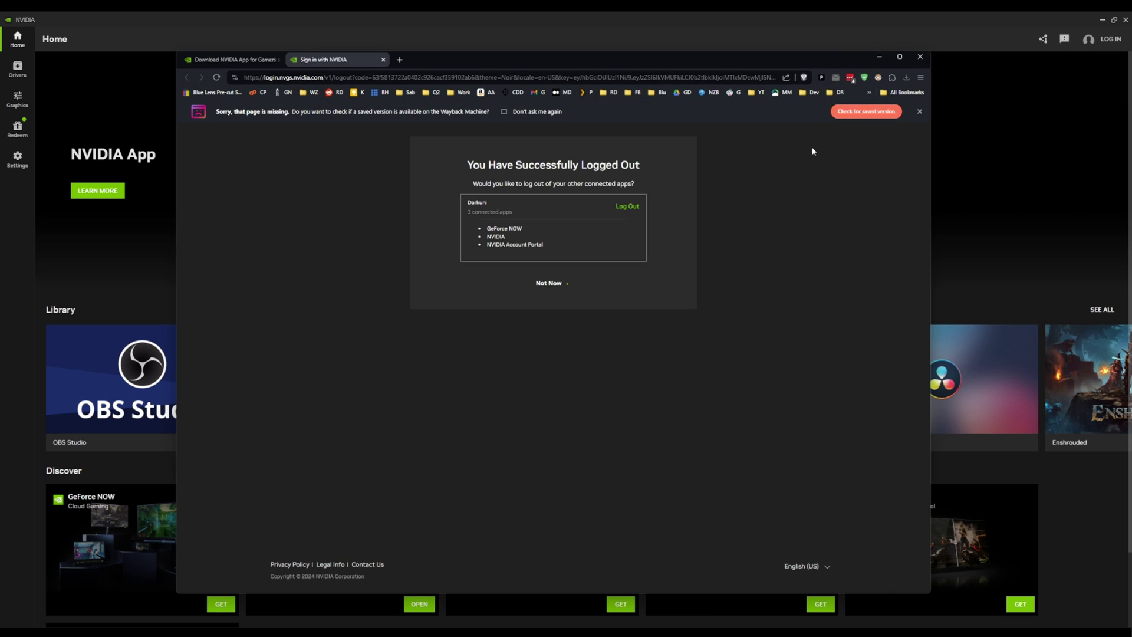
pyautogui.click(926, 62)
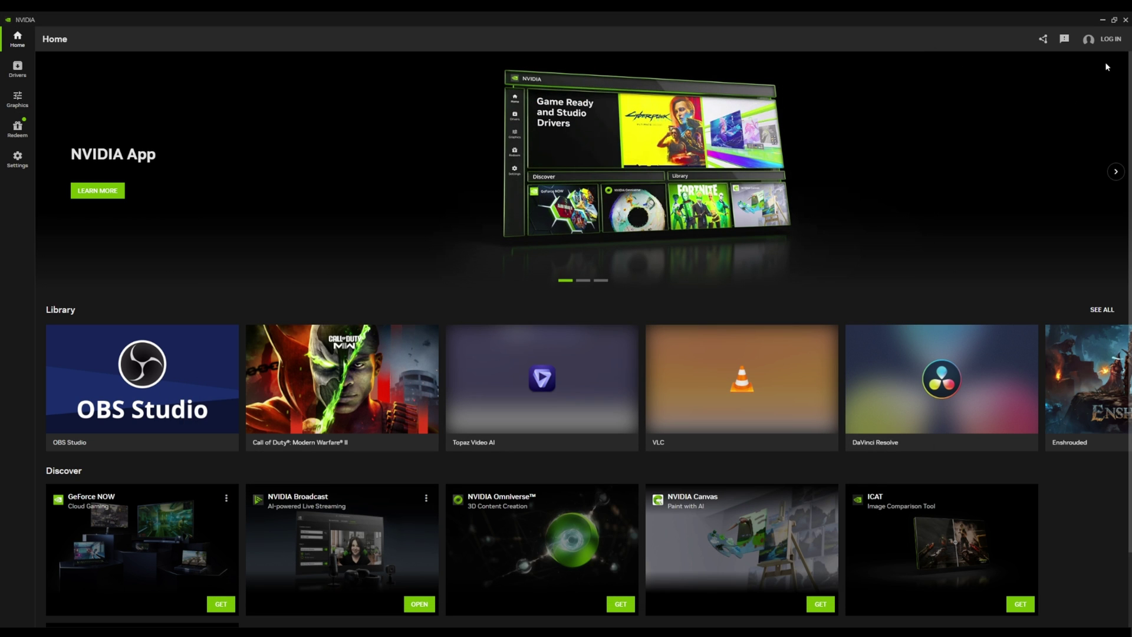
pyautogui.click(18, 69)
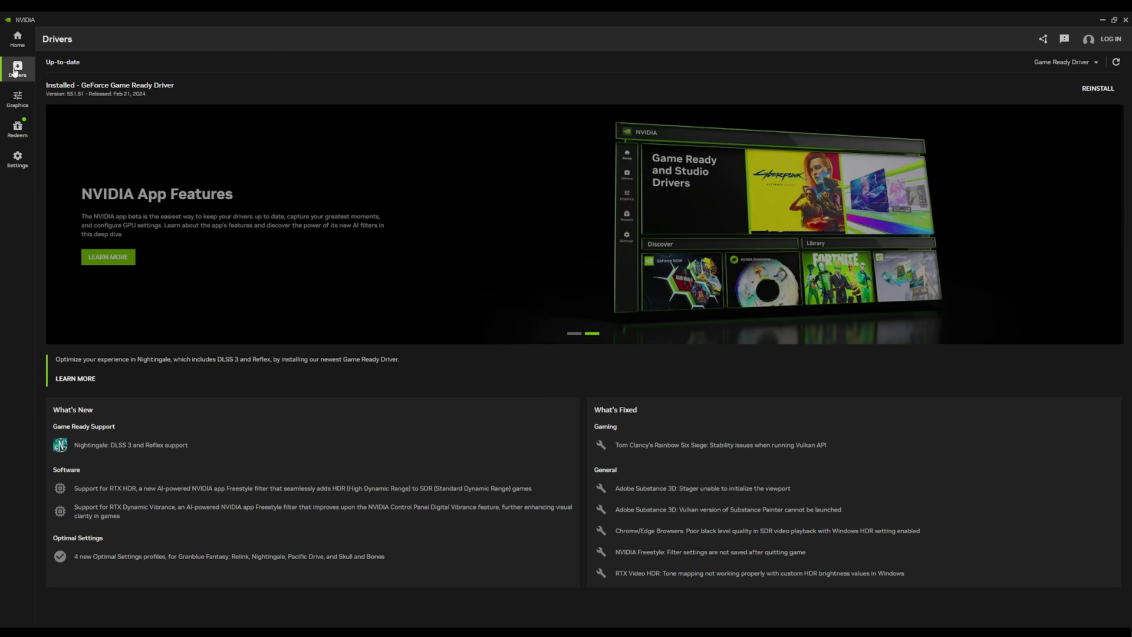
pyautogui.click(16, 48)
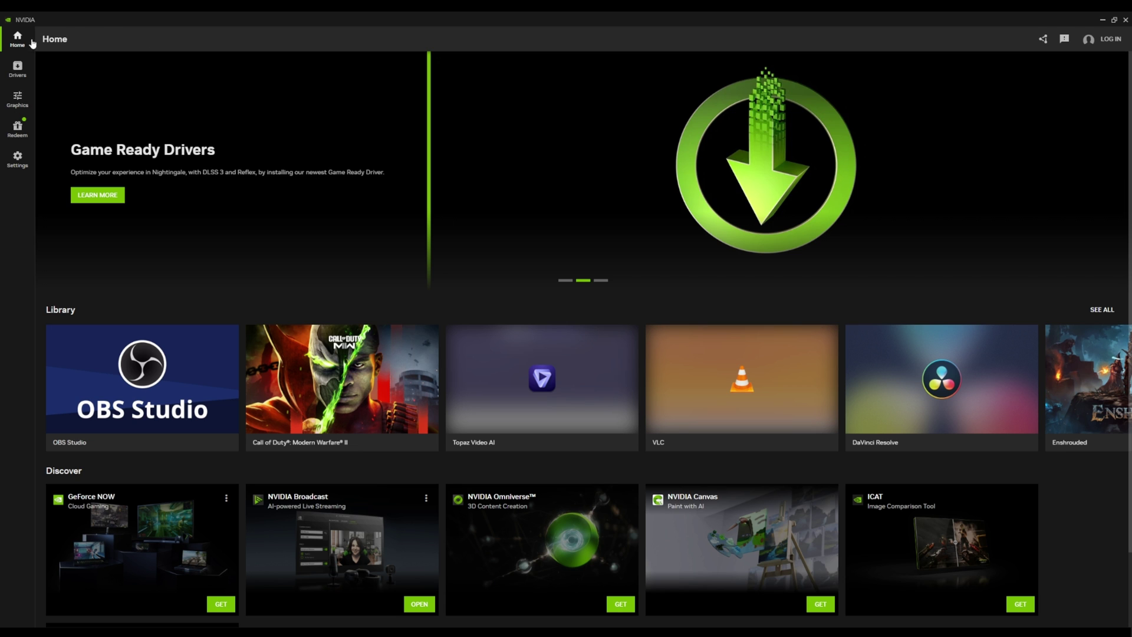
# Scroll through Home, then step the banner through Game Ready Drivers to the Call of Duty GeForce Reward slide.
pyautogui.scroll(-2, 245, 110)
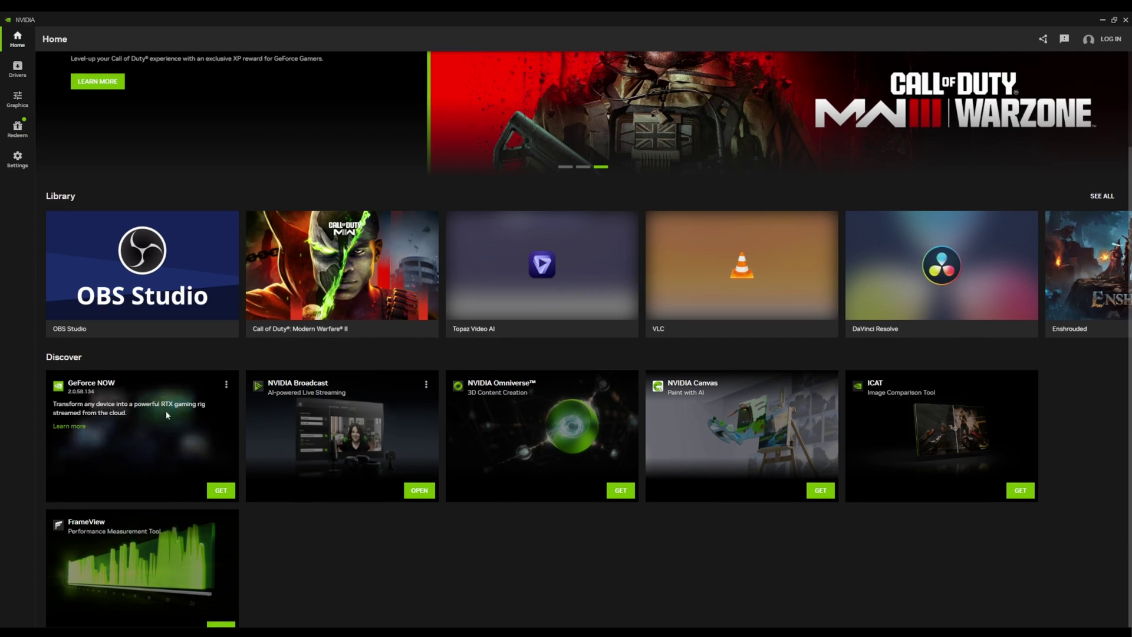
pyautogui.moveTo(177, 458)
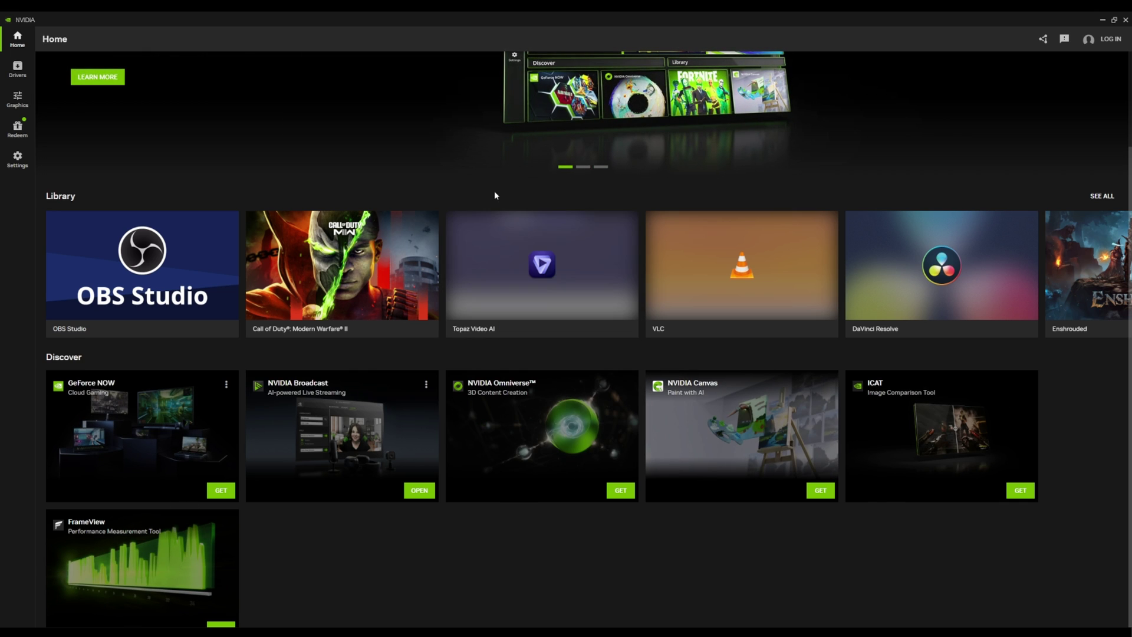
pyautogui.scroll(3, 494, 186)
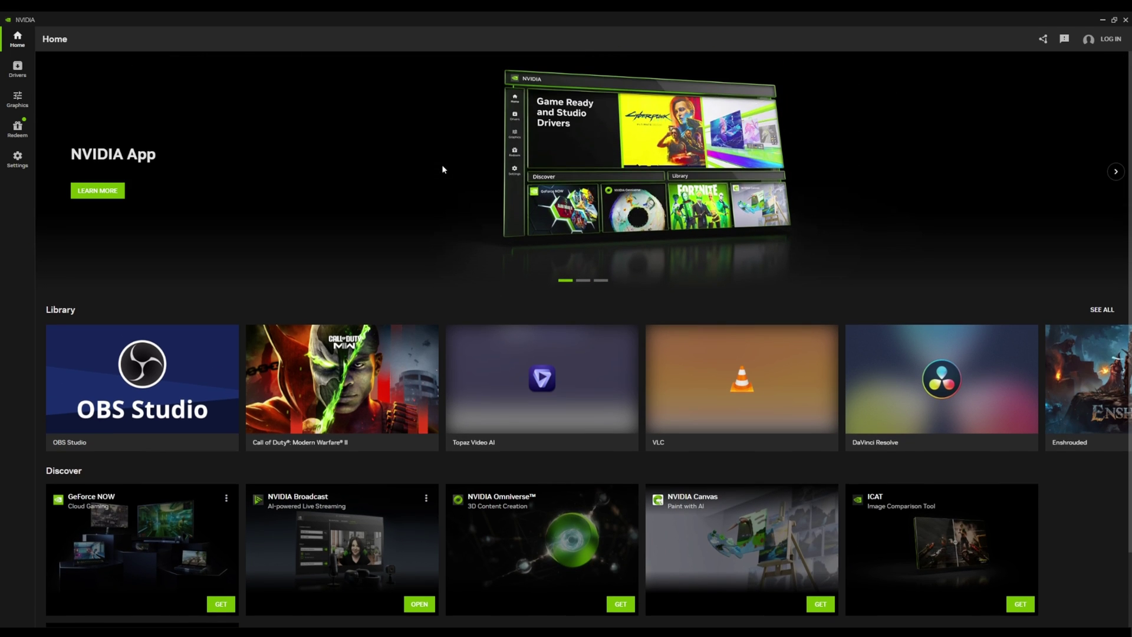
pyautogui.click(581, 281)
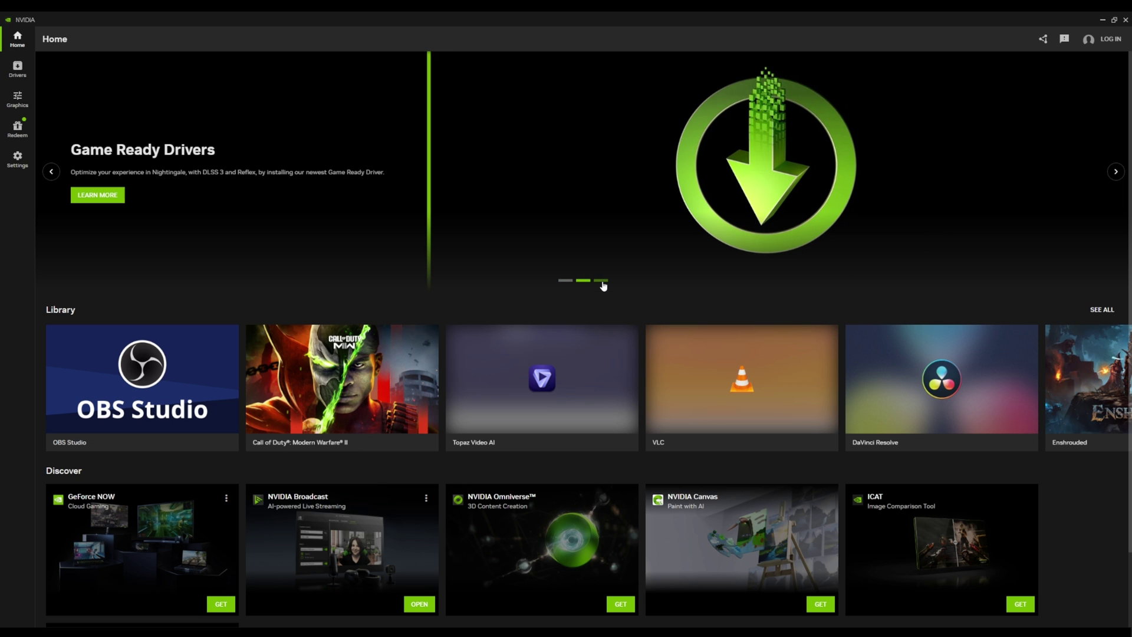
pyautogui.click(601, 281)
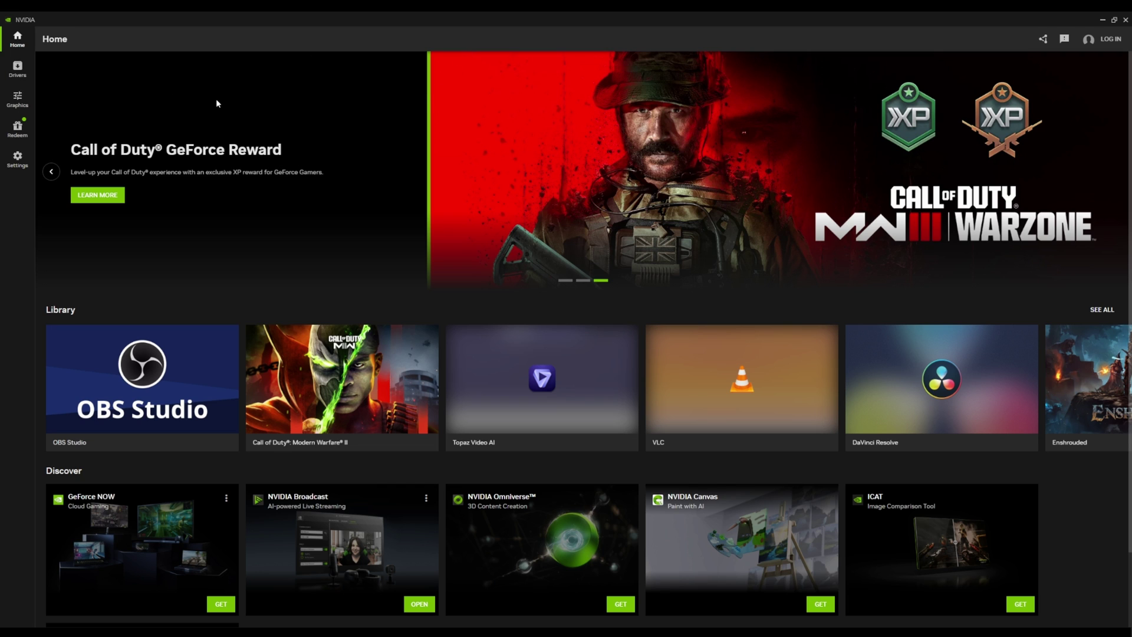
# View the Drivers page for Game Ready Driver 551.61, flipping to the NVIDIA App Features slide and back.
pyautogui.click(17, 69)
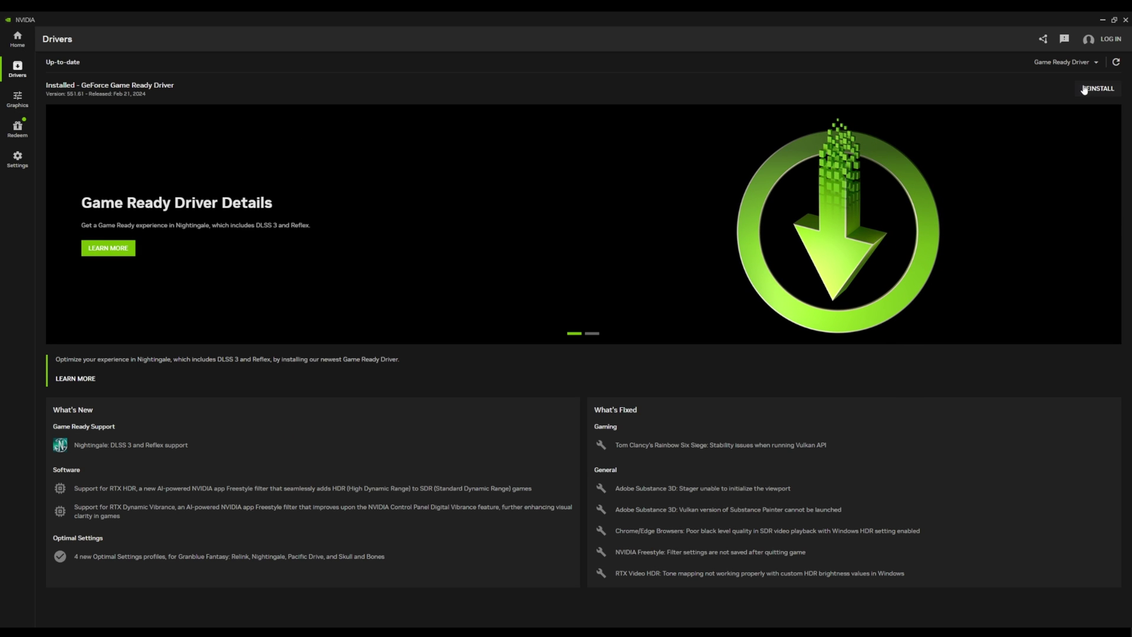
pyautogui.click(592, 334)
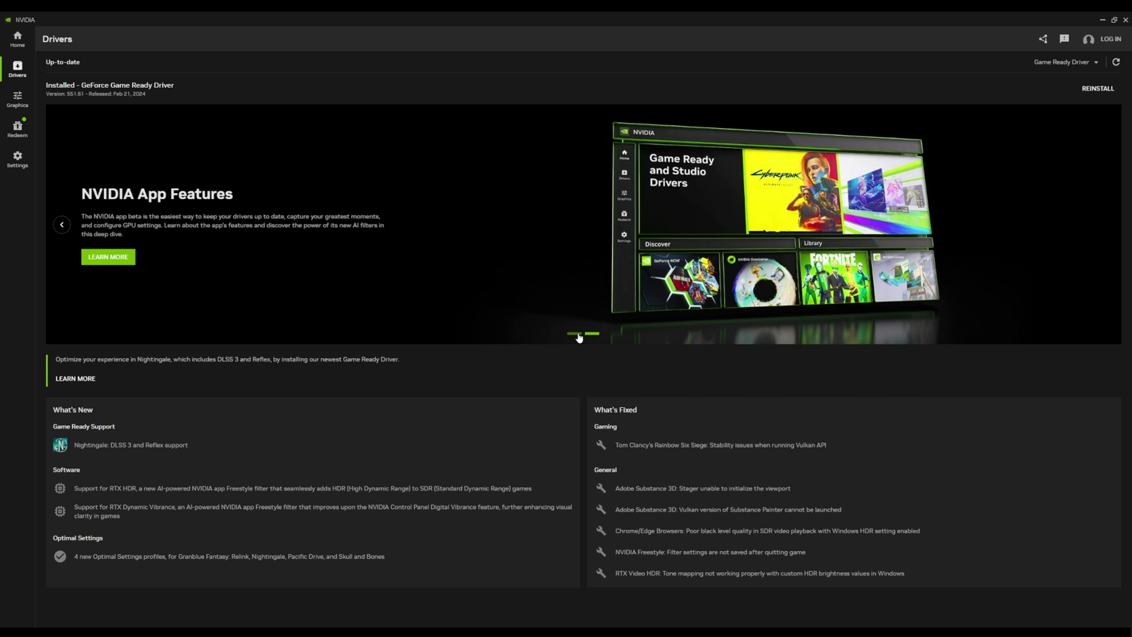
pyautogui.click(577, 335)
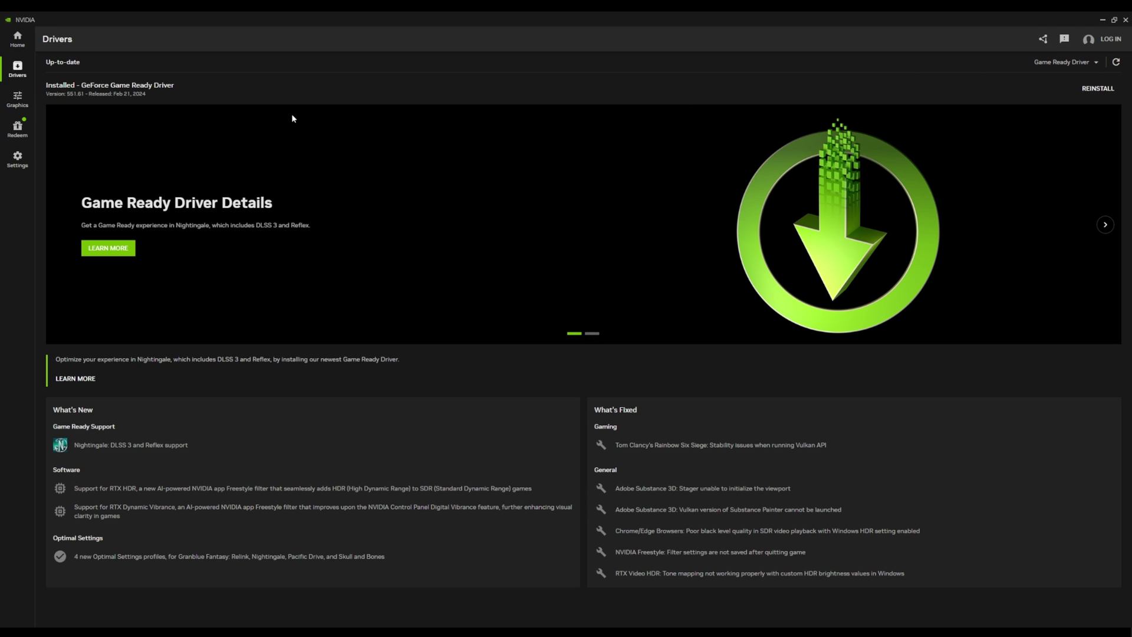
# Open Graphics Program Settings and view the settings for Topaz Video AI and VLC.
pyautogui.click(17, 99)
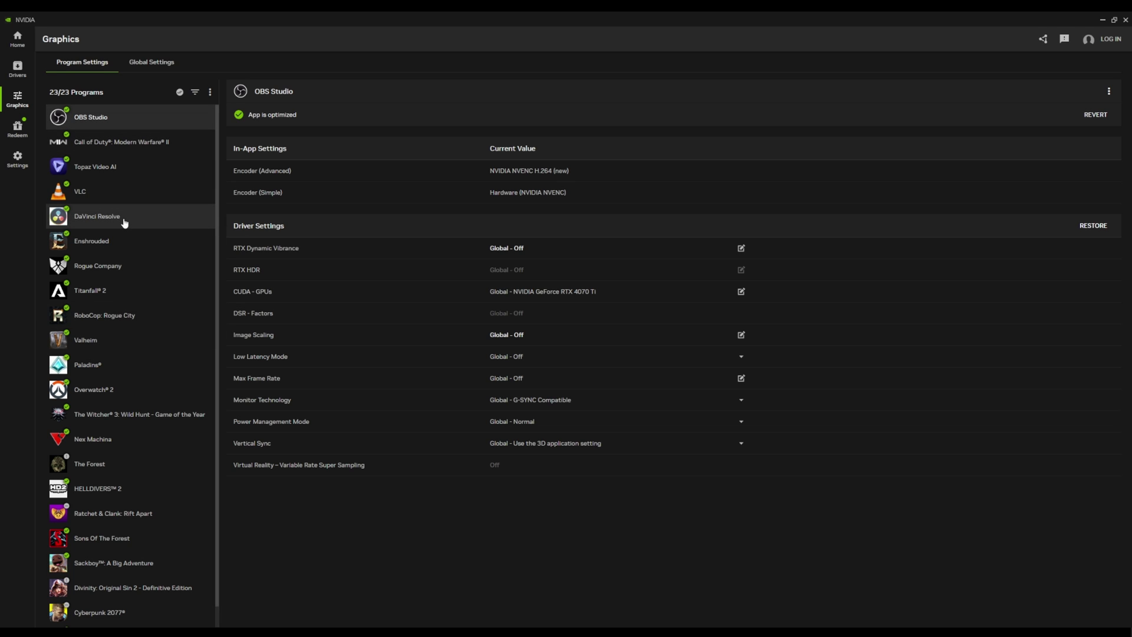
pyautogui.scroll(-1, 124, 223)
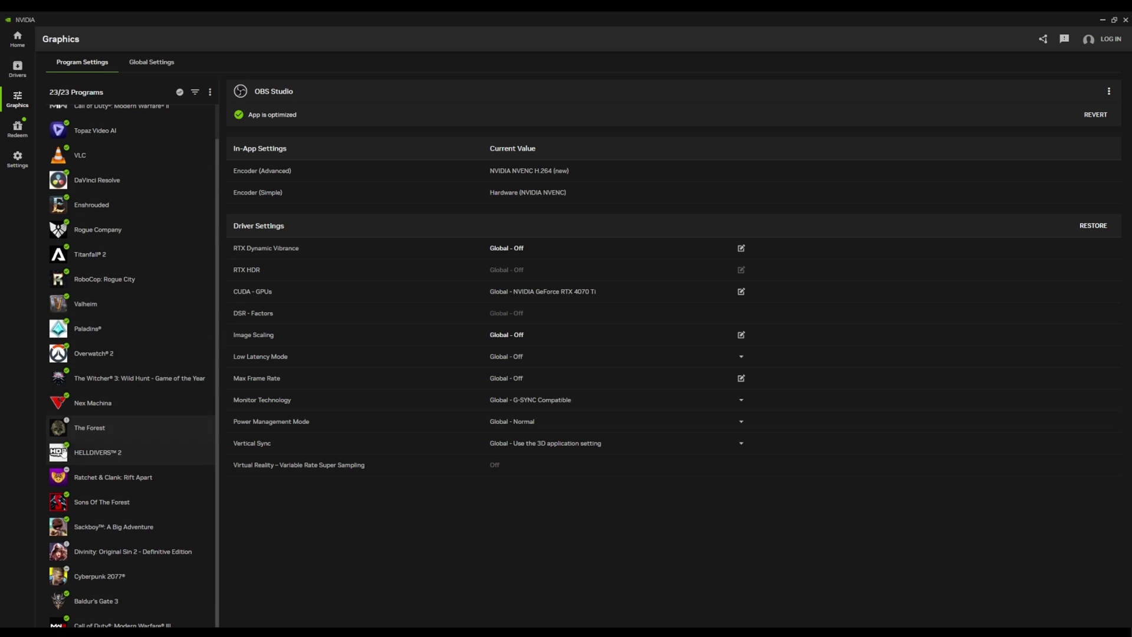
pyautogui.scroll(1, 106, 248)
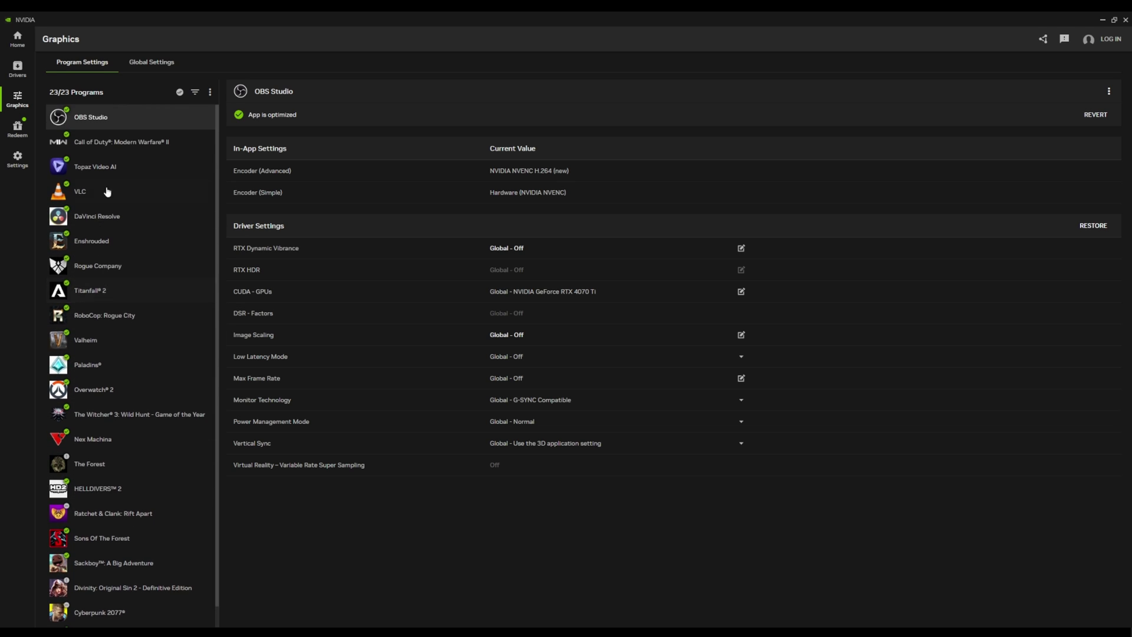
pyautogui.click(100, 168)
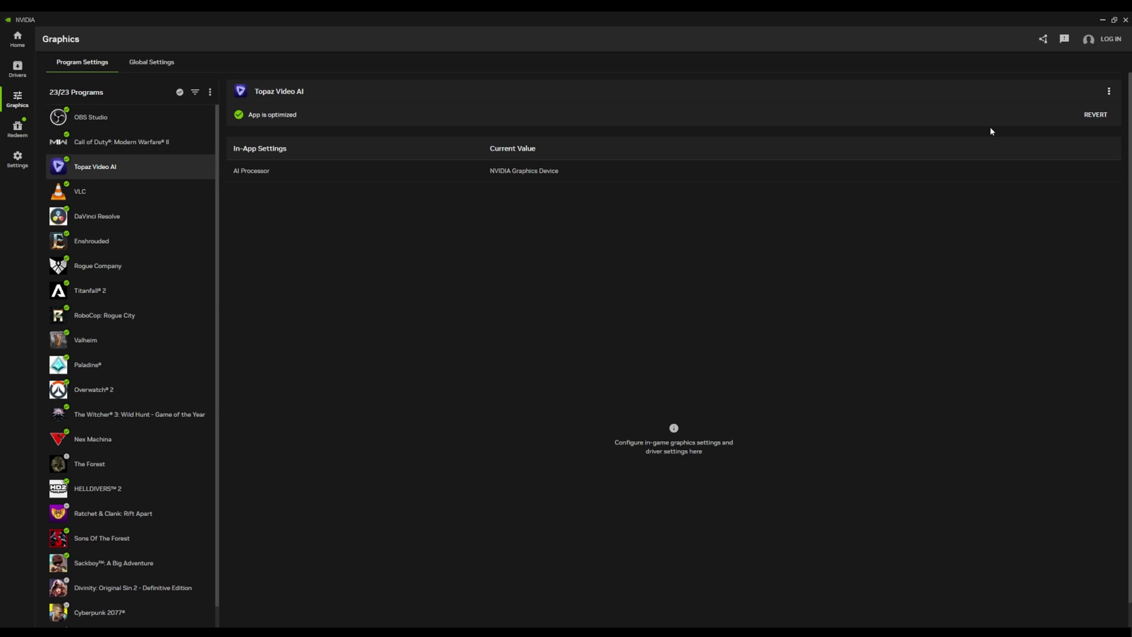
pyautogui.click(84, 193)
pyautogui.click(106, 292)
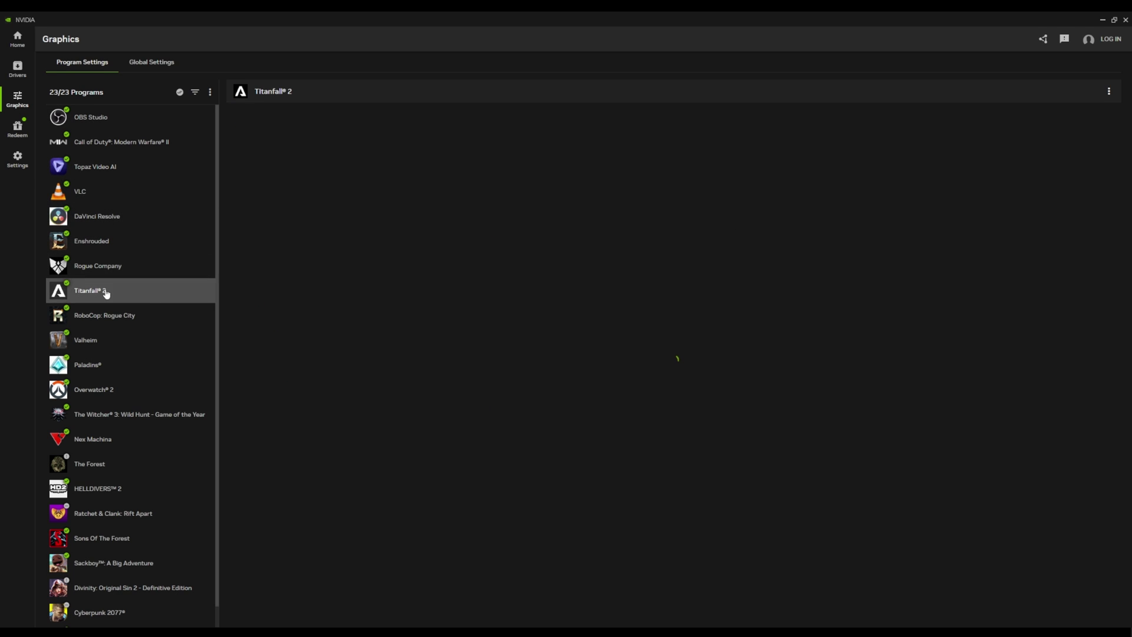
pyautogui.scroll(-5, 470, 317)
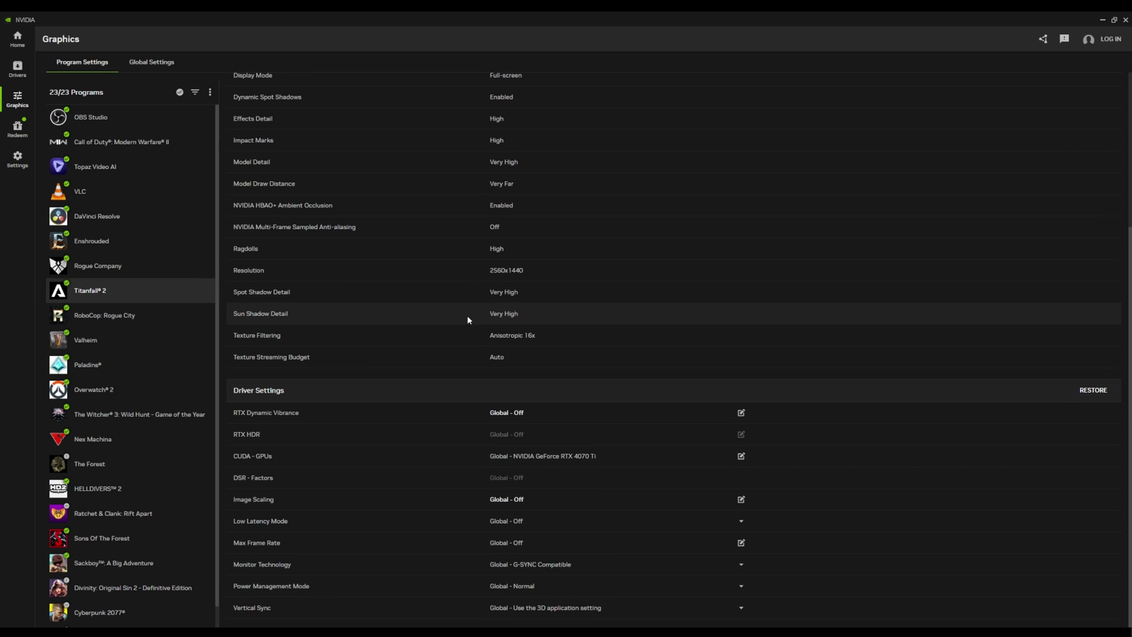
pyautogui.scroll(1, 466, 316)
pyautogui.scroll(4, 467, 317)
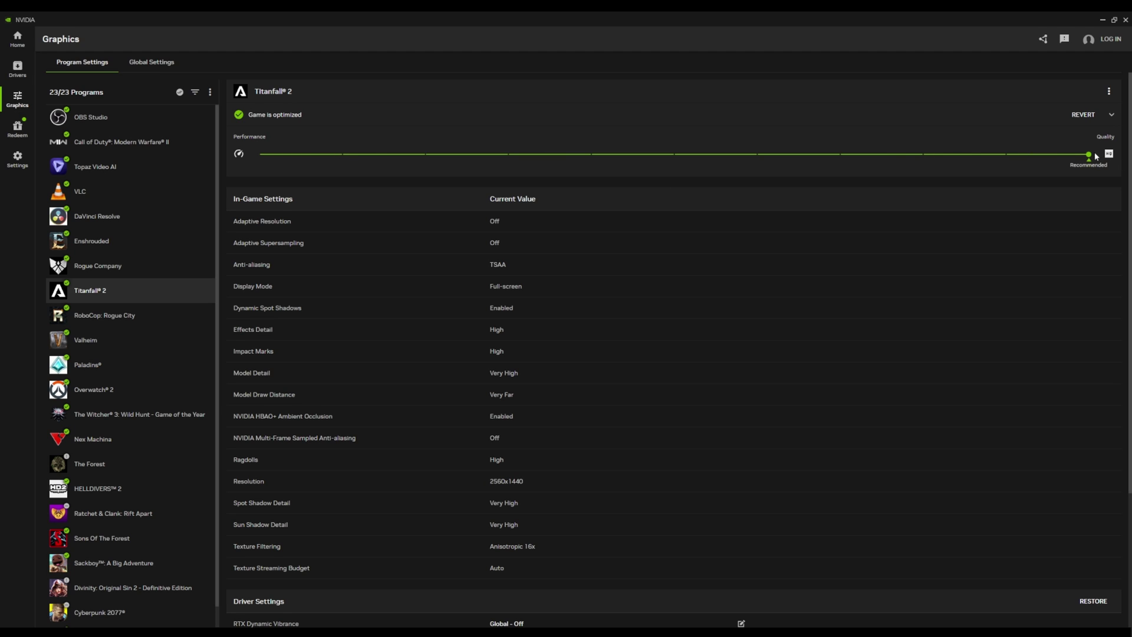
pyautogui.moveTo(1091, 158); pyautogui.dragTo(526, 171)
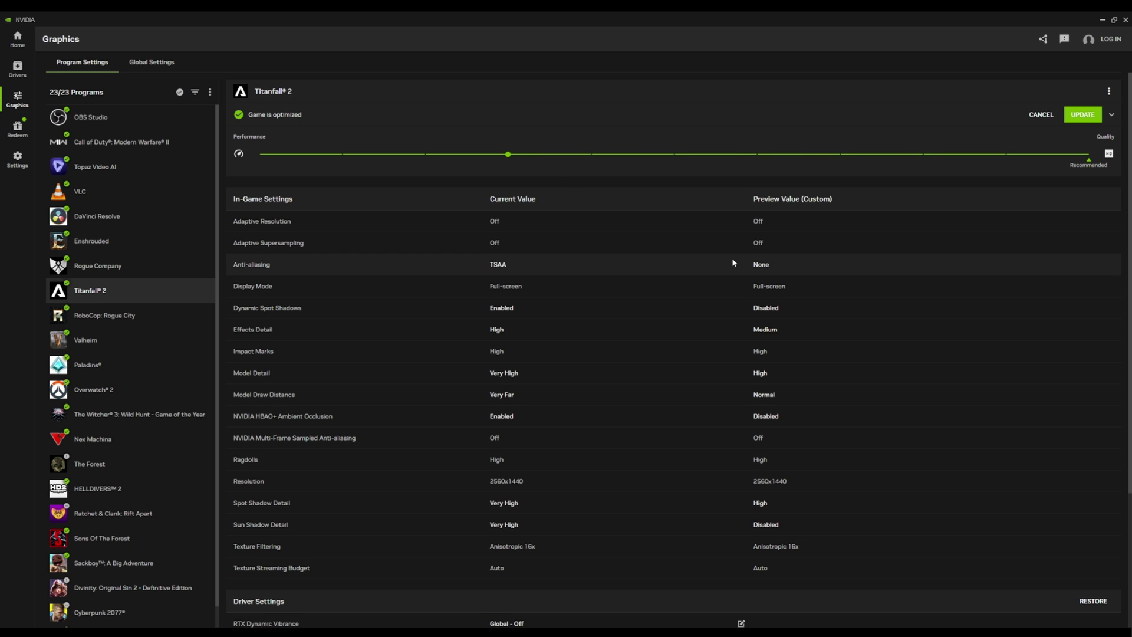
pyautogui.moveTo(513, 162); pyautogui.dragTo(694, 165)
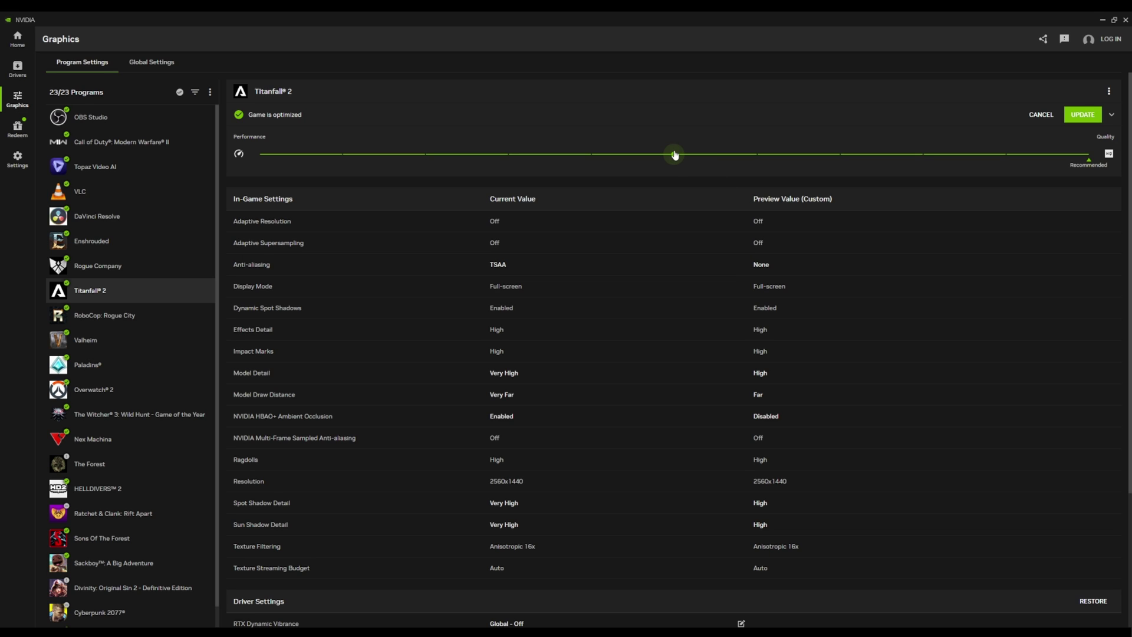
pyautogui.moveTo(675, 157); pyautogui.dragTo(841, 156)
pyautogui.moveTo(843, 158); pyautogui.dragTo(757, 157)
pyautogui.moveTo(757, 155); pyautogui.dragTo(831, 186)
pyautogui.moveTo(1013, 172); pyautogui.dragTo(1088, 154)
# Apply Titanfall 2's recommended settings and reveal its Resolution and Display Mode options.
pyautogui.click(1082, 115)
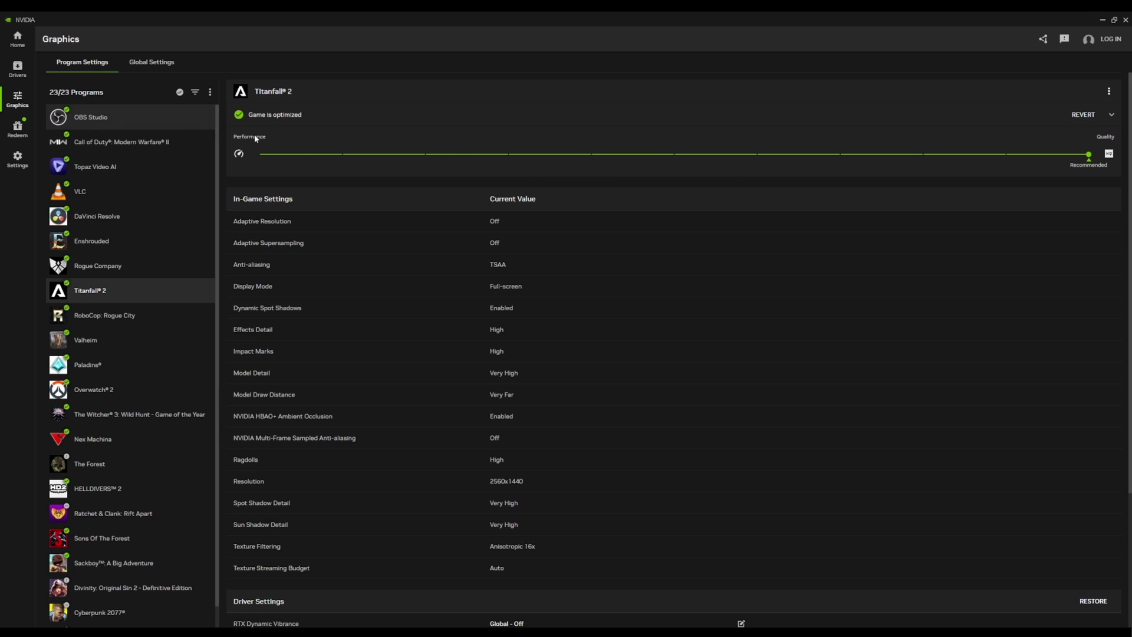
pyautogui.click(1111, 116)
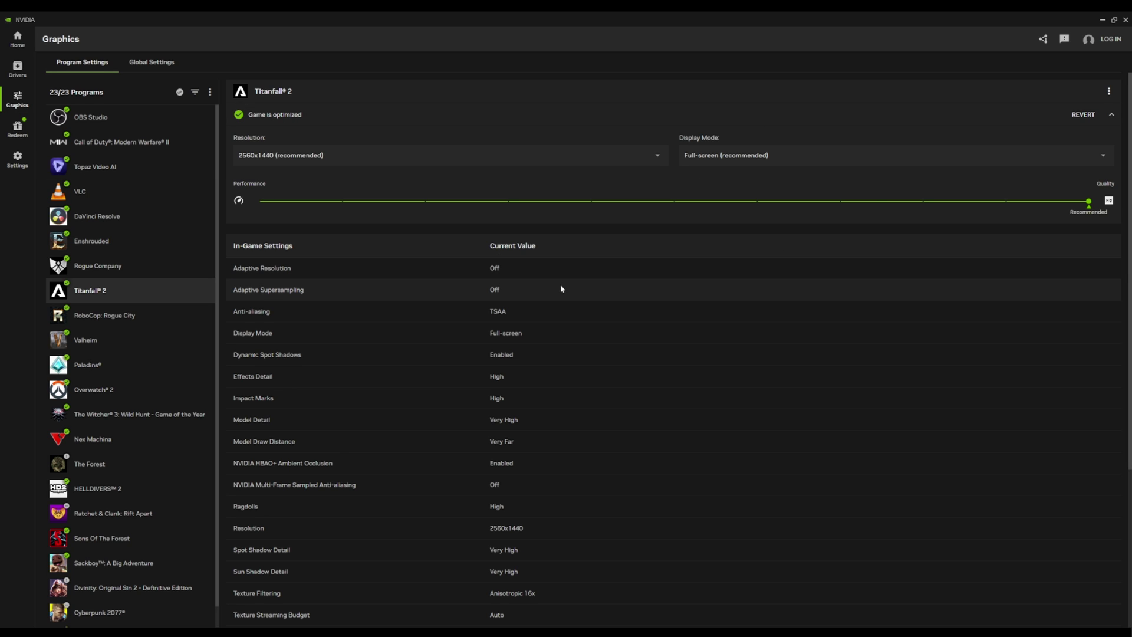
pyautogui.scroll(-4, 562, 286)
pyautogui.scroll(4, 564, 285)
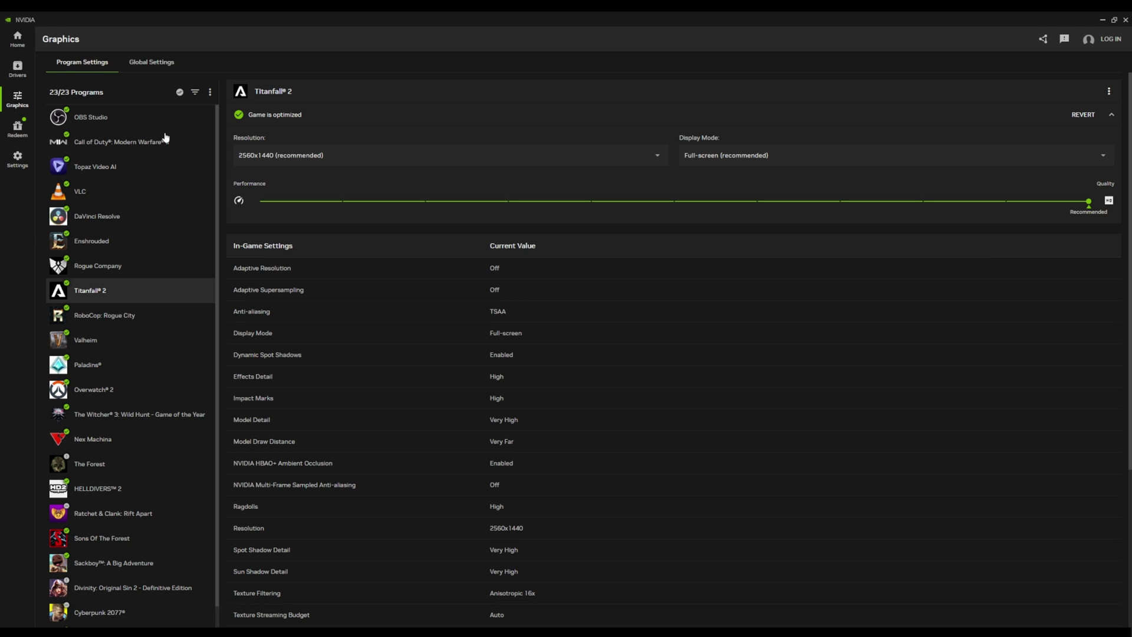
pyautogui.scroll(-1, 157, 280)
# Check the program list's filter and more-options menus, then close them.
pyautogui.click(195, 92)
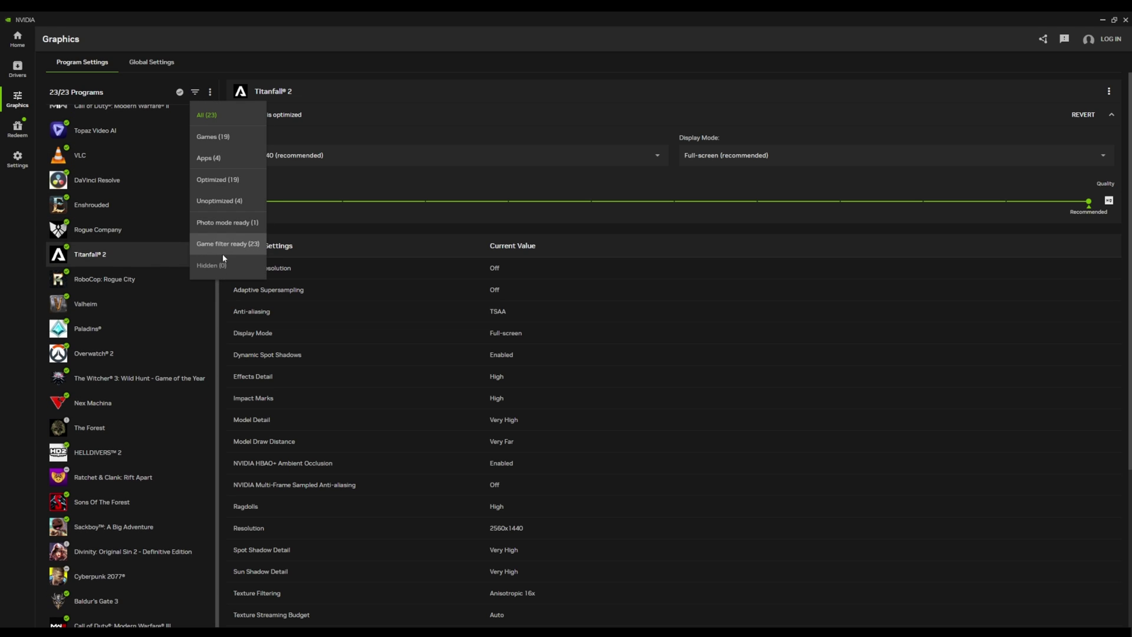
pyautogui.click(210, 92)
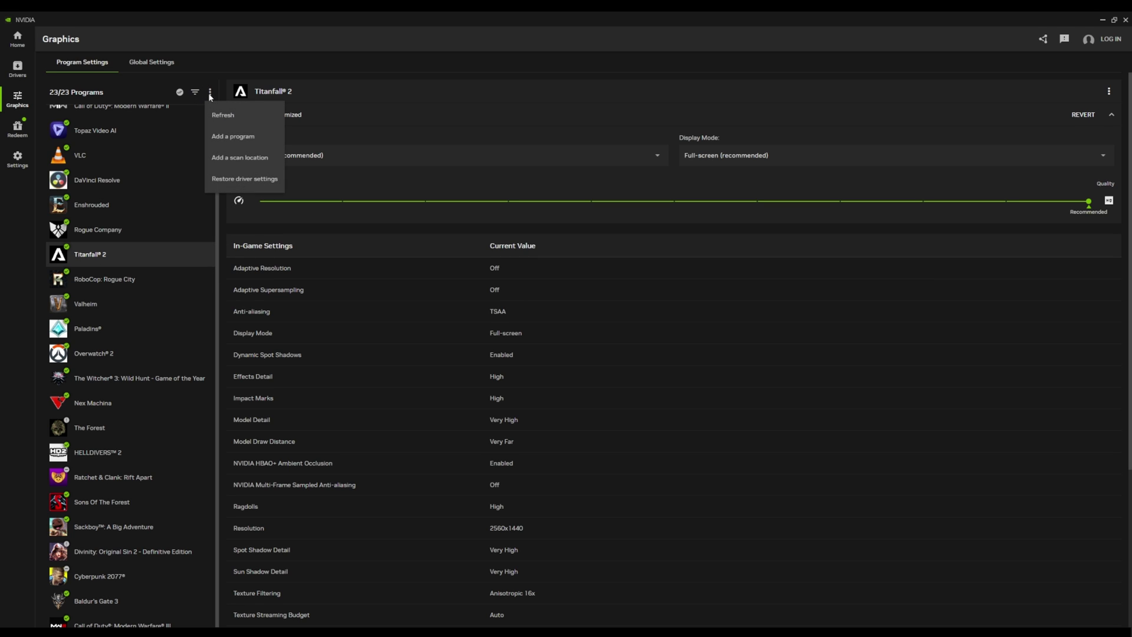
pyautogui.click(160, 94)
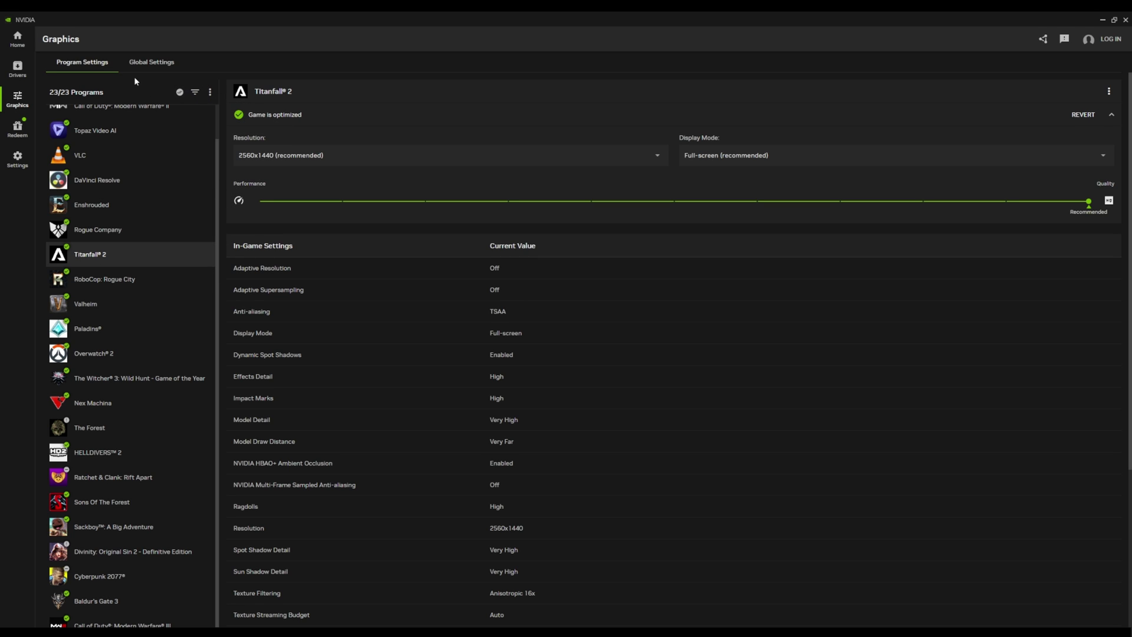
# Switch the Graphics page to Global Settings to list RTX HDR, Low Latency Mode and Vertical Sync.
pyautogui.click(148, 66)
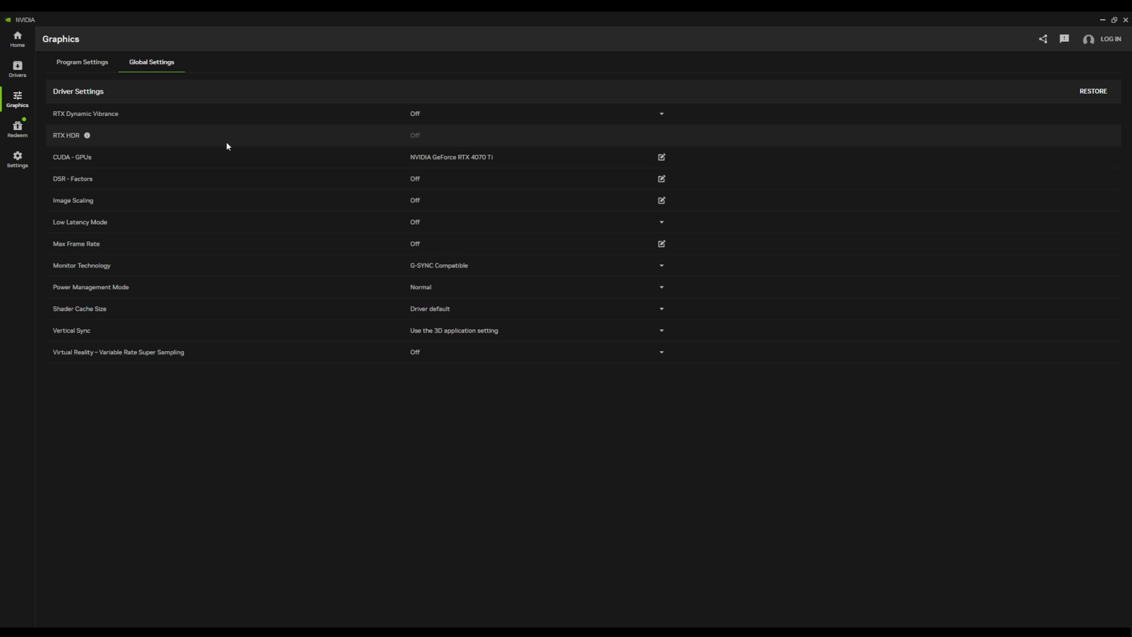
# Read the RTX HDR info, check the Shader Cache Size choices keeping Driver default, then view Redeem.
pyautogui.click(88, 135)
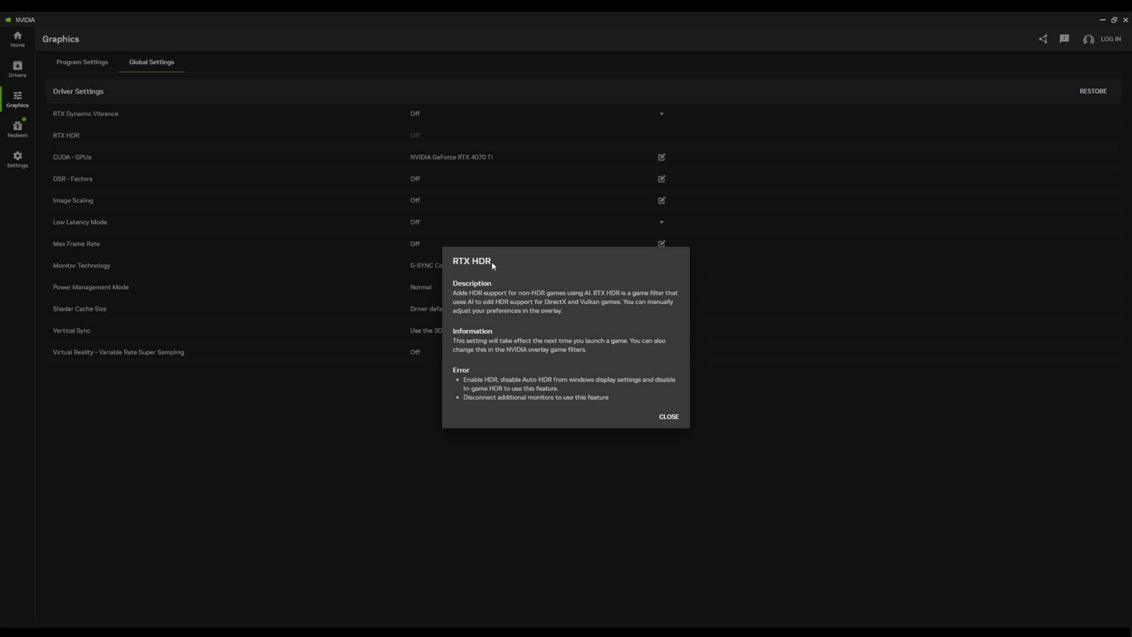
pyautogui.click(673, 419)
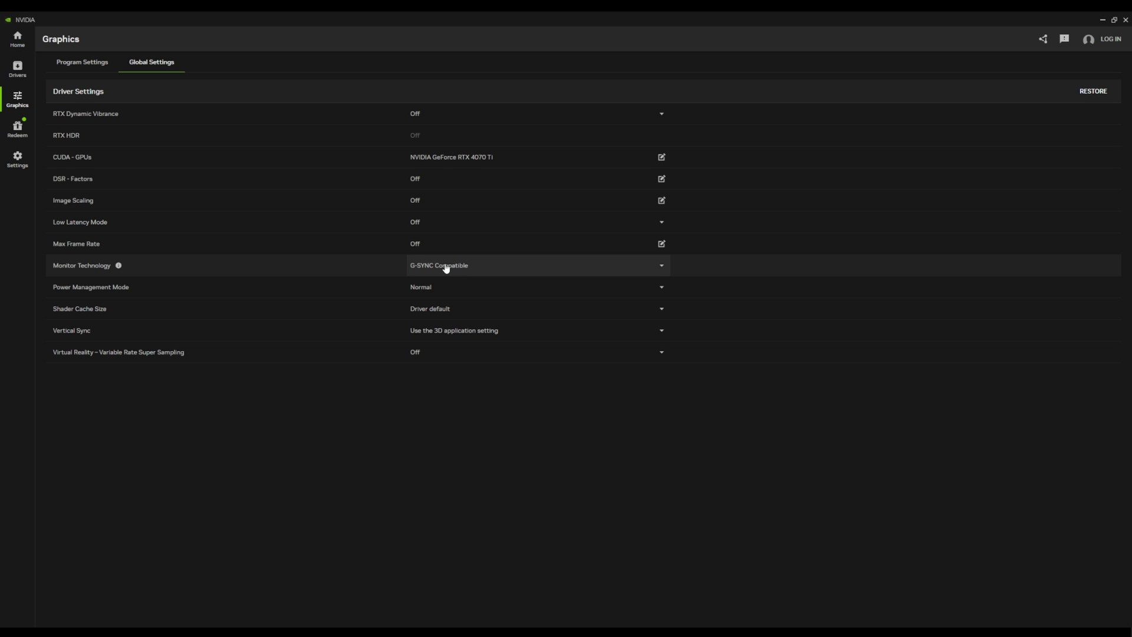
pyautogui.click(433, 313)
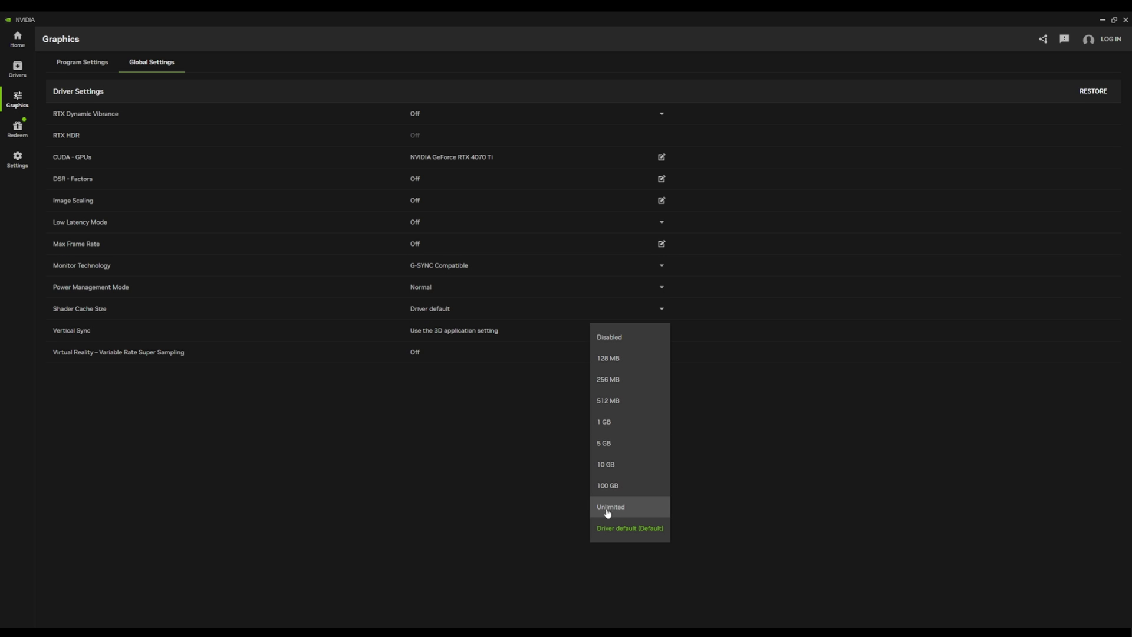
pyautogui.click(265, 443)
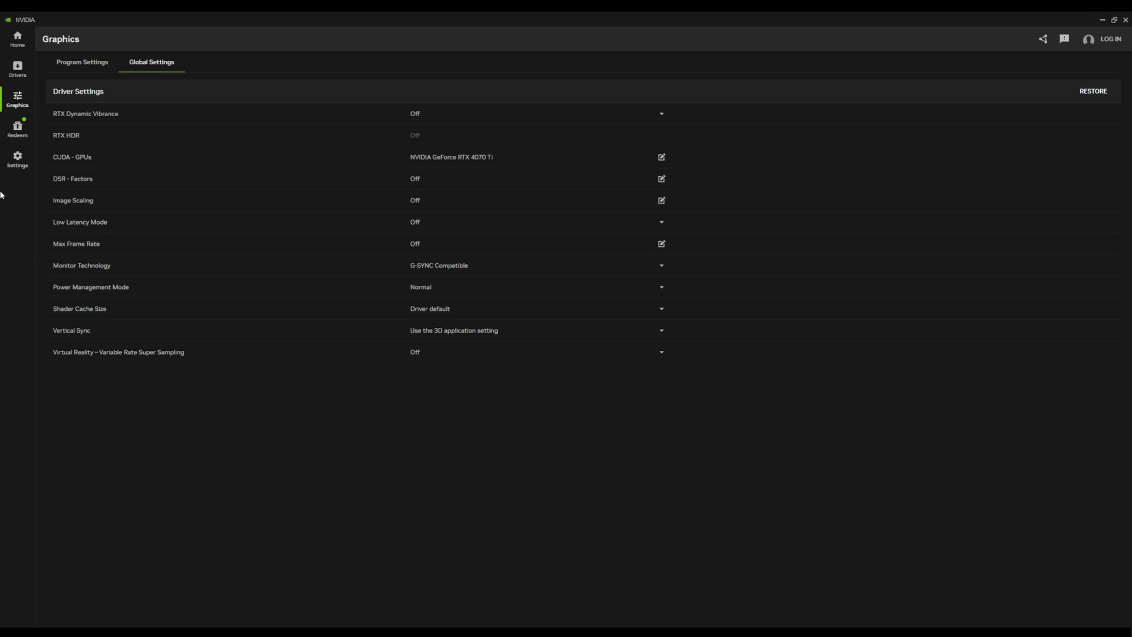
pyautogui.click(17, 128)
pyautogui.moveTo(190, 203)
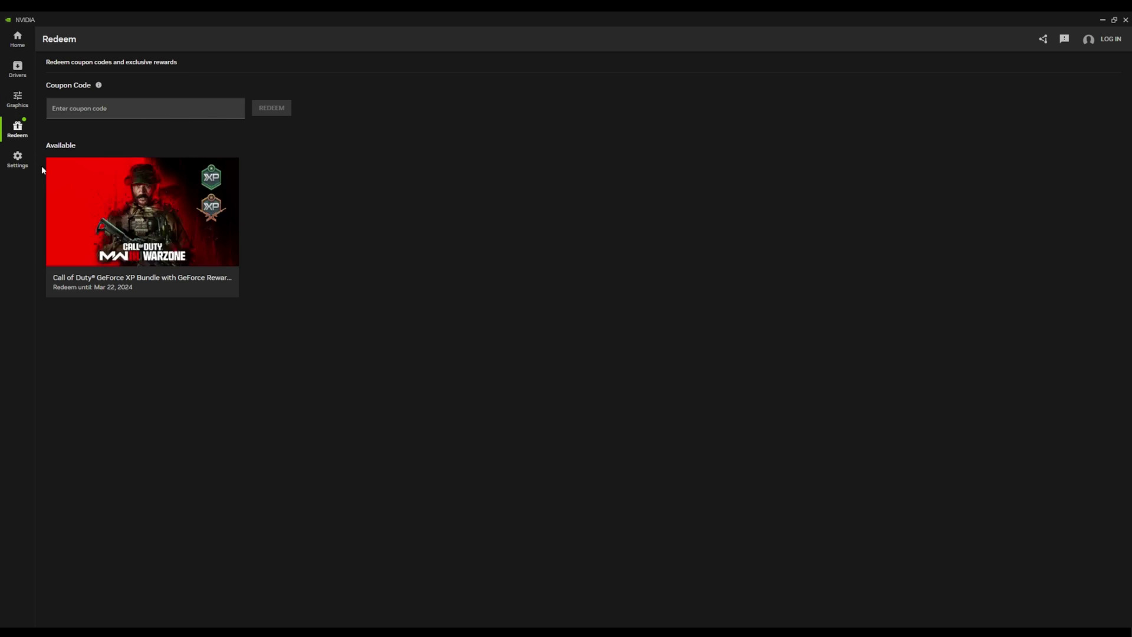
# On the Settings page, view and then close the My Gaming Rig details (RTX 4070 Ti, 32 GB RAM).
pyautogui.click(17, 160)
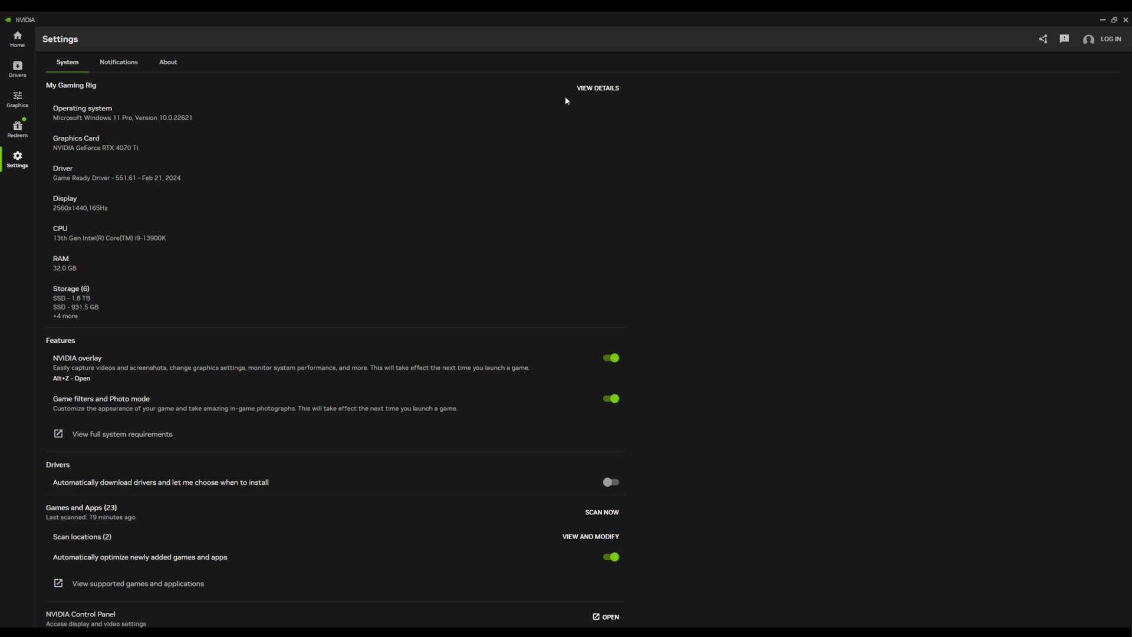
pyautogui.click(606, 90)
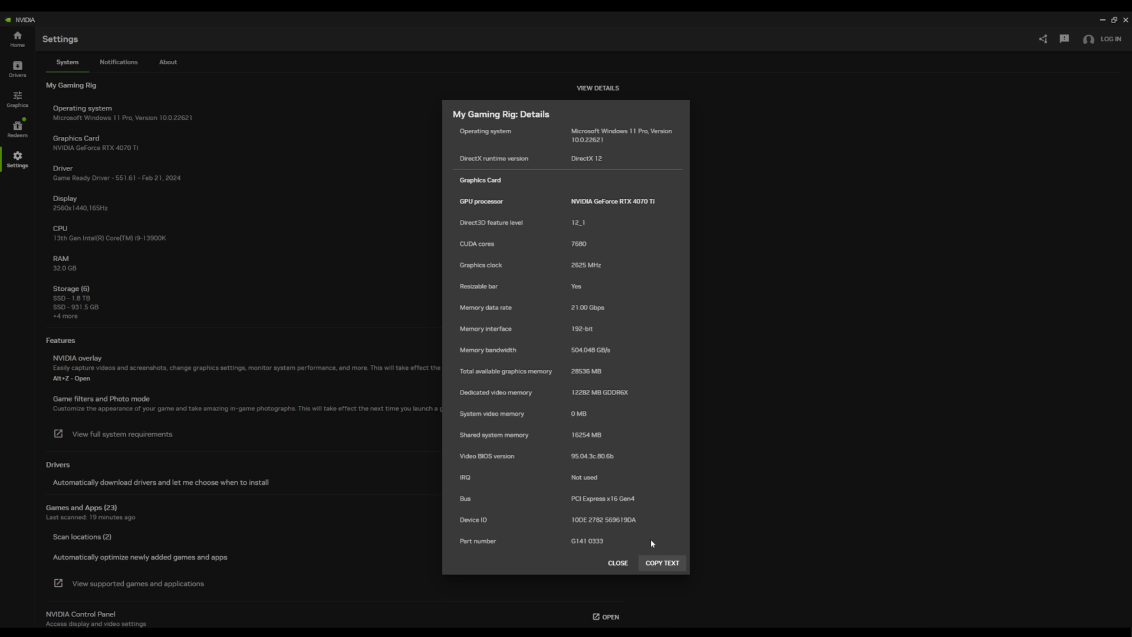
pyautogui.click(720, 171)
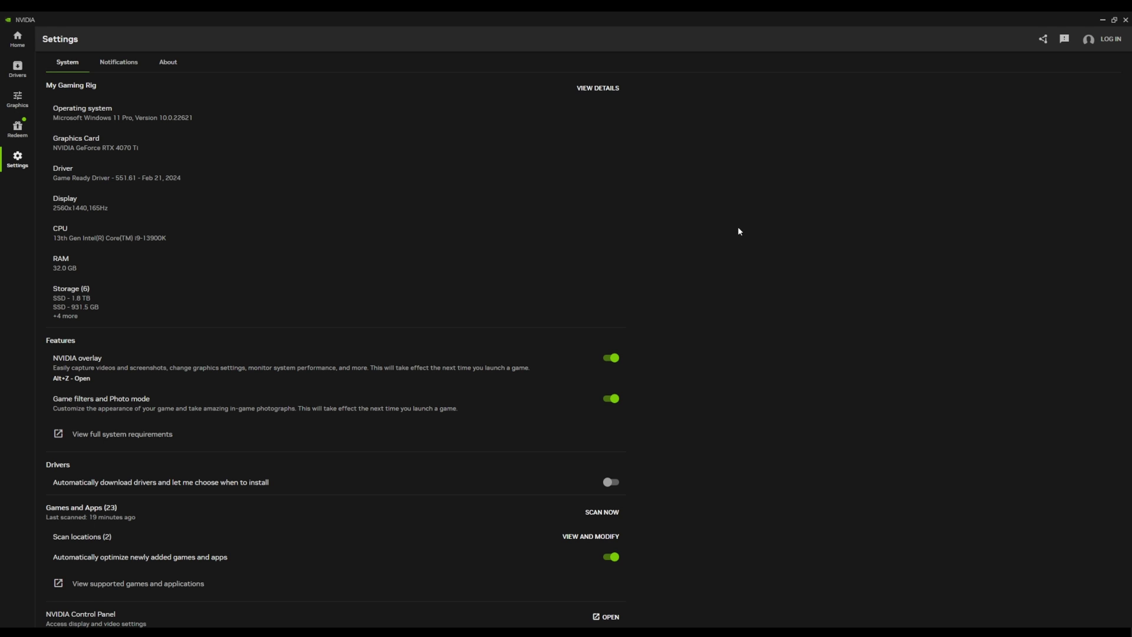
# Look over the Notifications and About settings pages, then go back to the Home page.
pyautogui.click(123, 65)
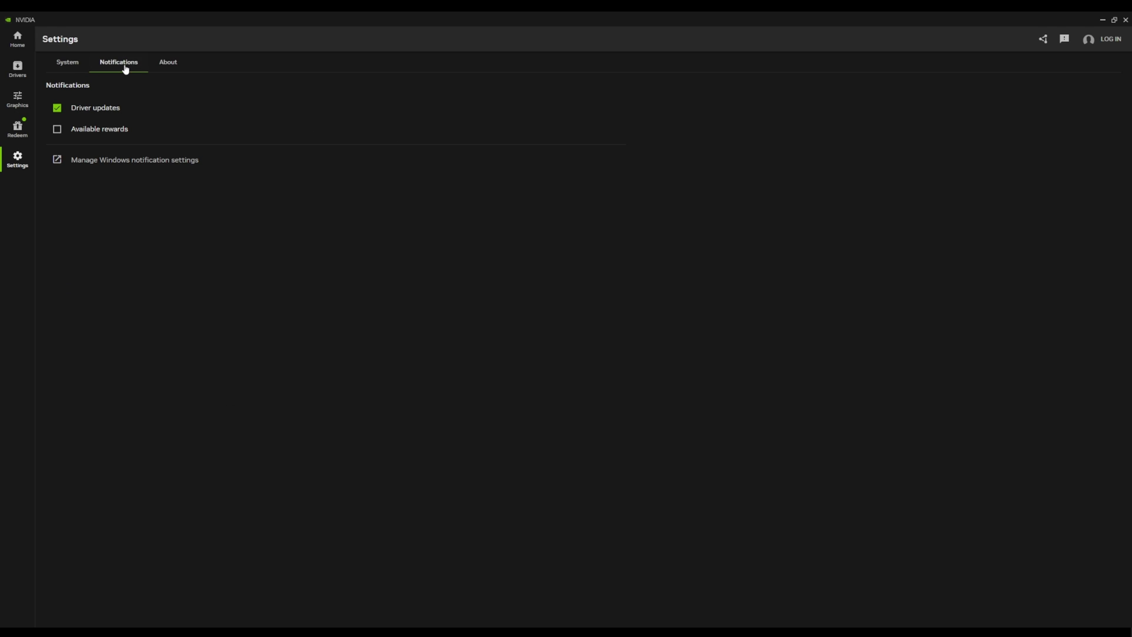
pyautogui.click(162, 64)
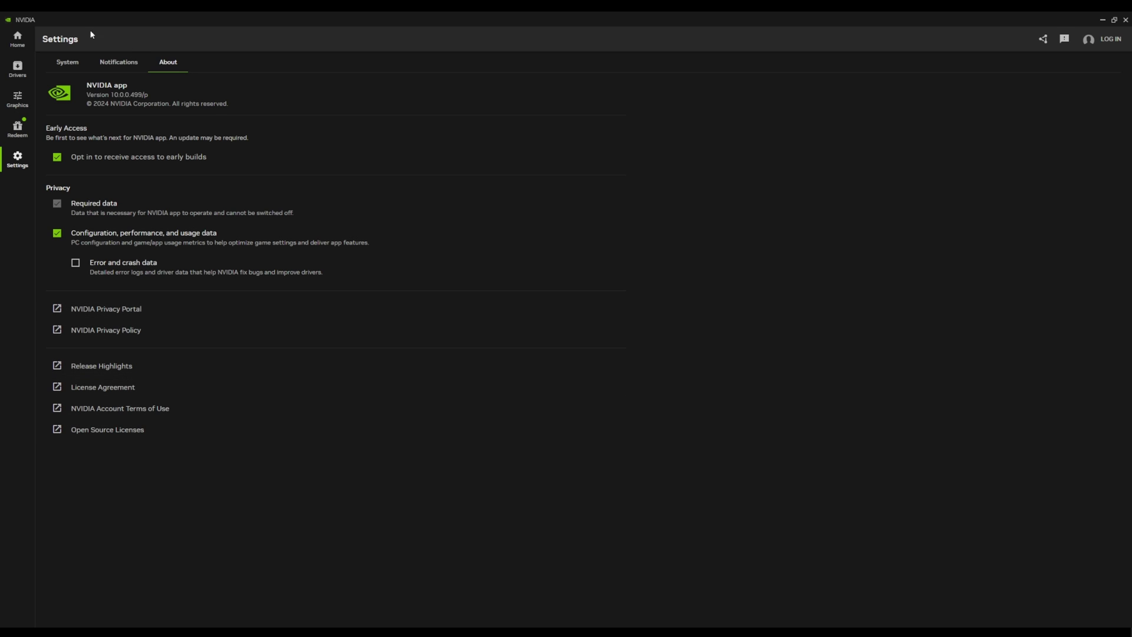
pyautogui.click(17, 39)
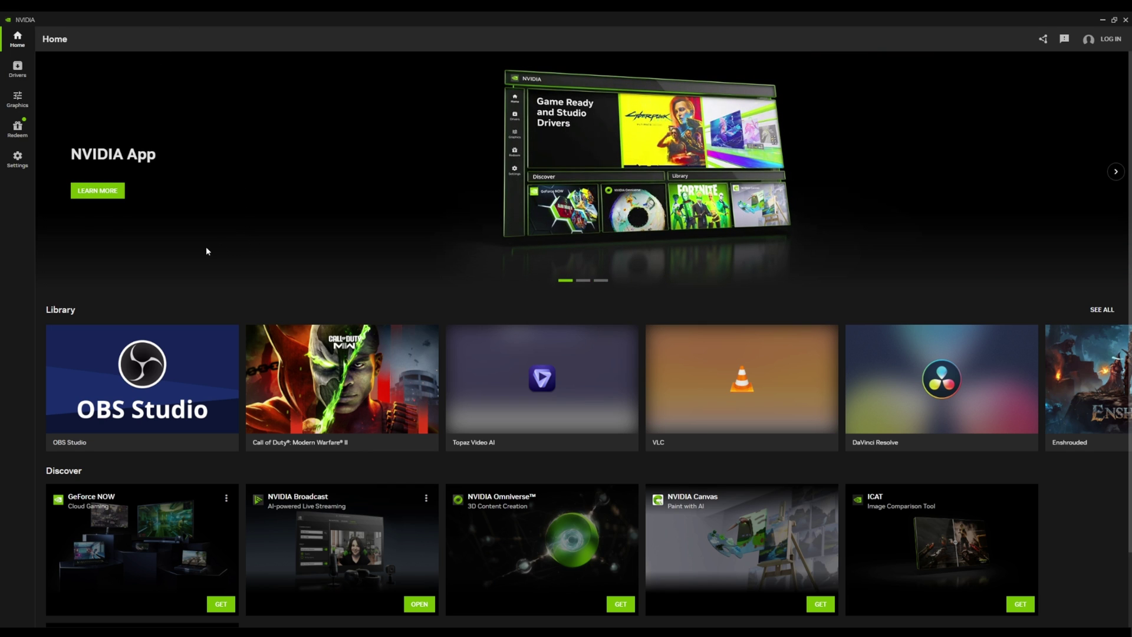
# Advance the Home banner carousel to the Call of Duty GeForce Reward slide.
pyautogui.click(1115, 172)
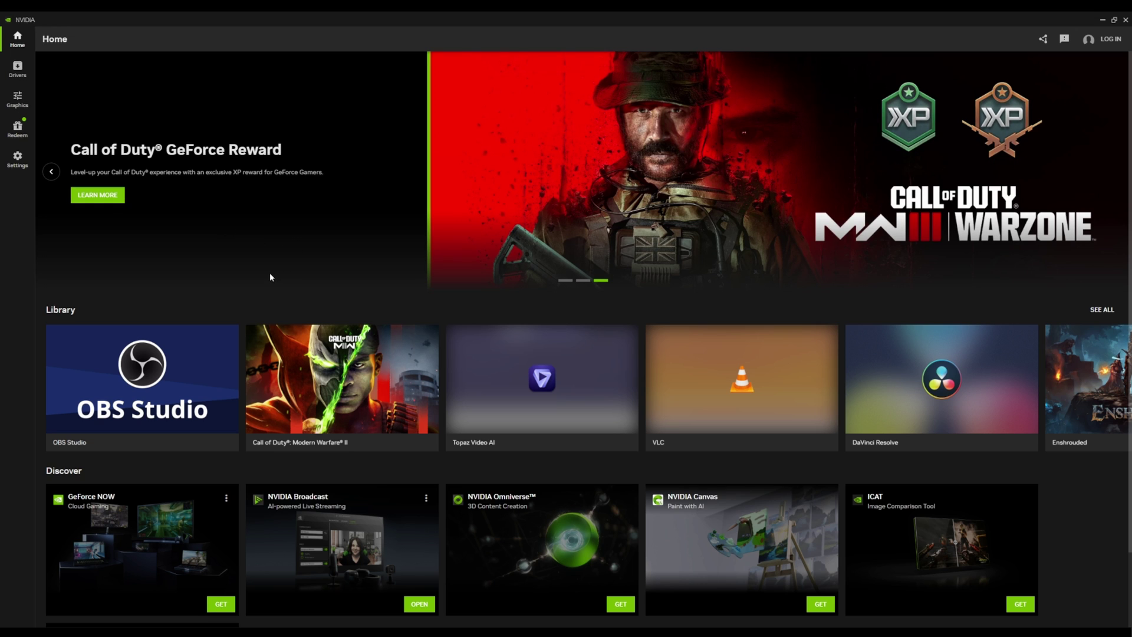
pyautogui.moveTo(538, 349)
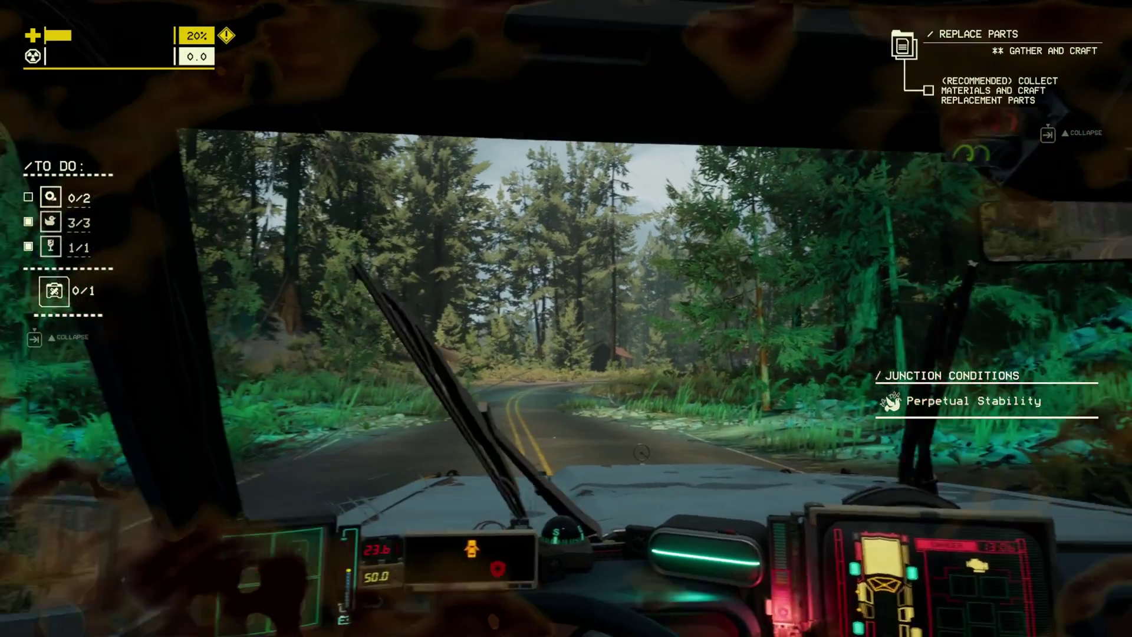
# In the Alt+Z overlay, record a 00:03 gameplay clip and capture a screenshot.
pyautogui.hotkey('alt', 'z')
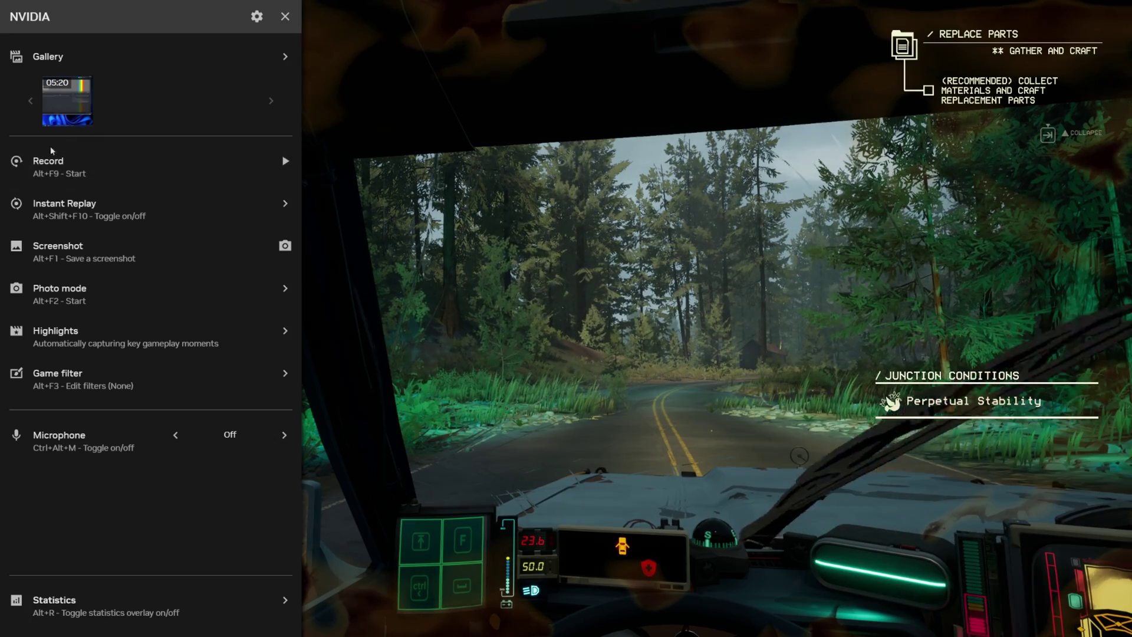
pyautogui.click(285, 162)
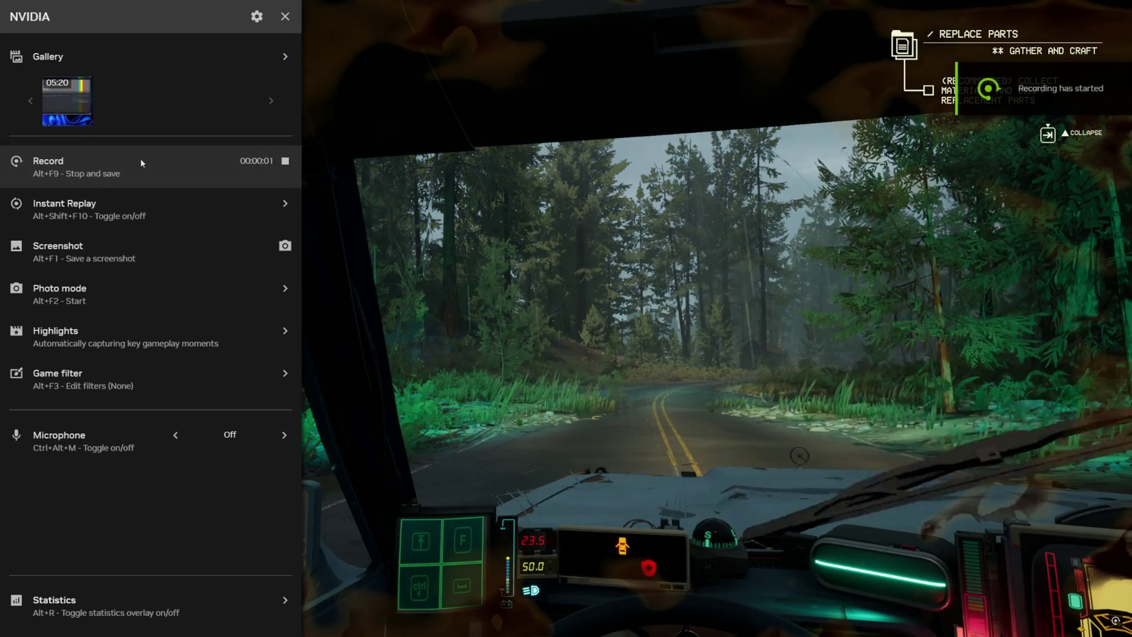
pyautogui.click(286, 161)
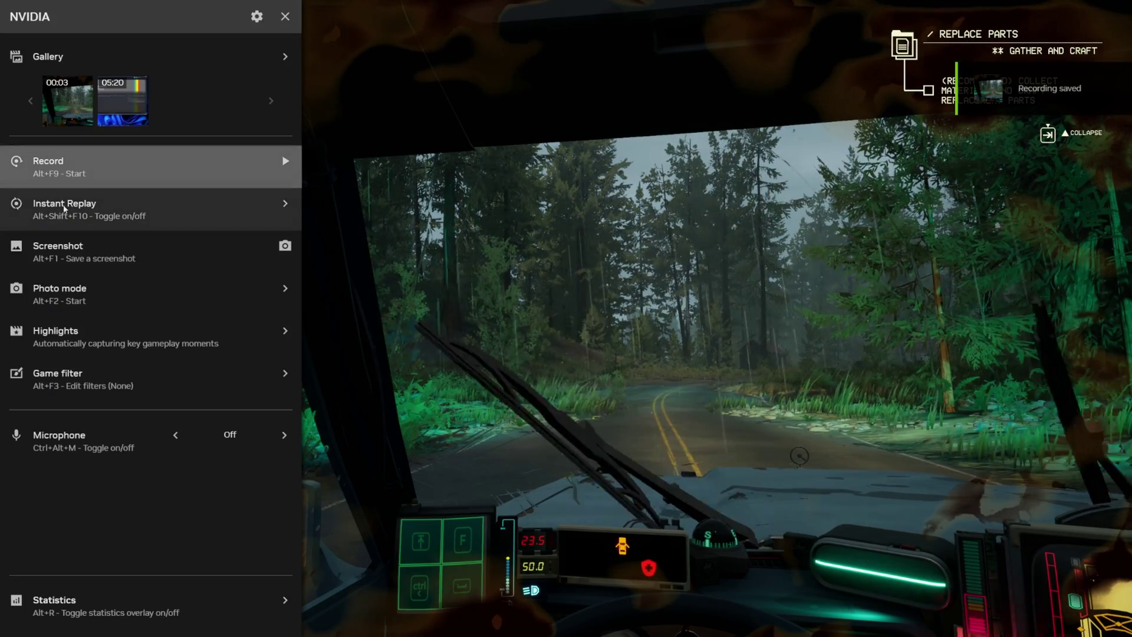
pyautogui.click(172, 248)
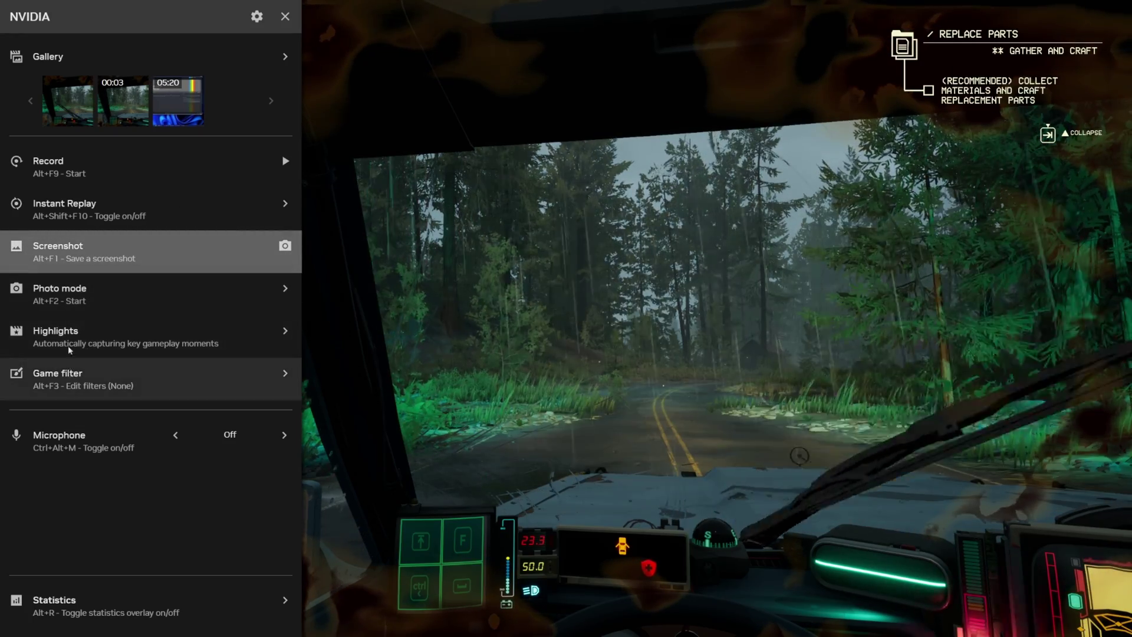
# Add the RTX HDR game filter and return to the main overlay menu.
pyautogui.click(289, 374)
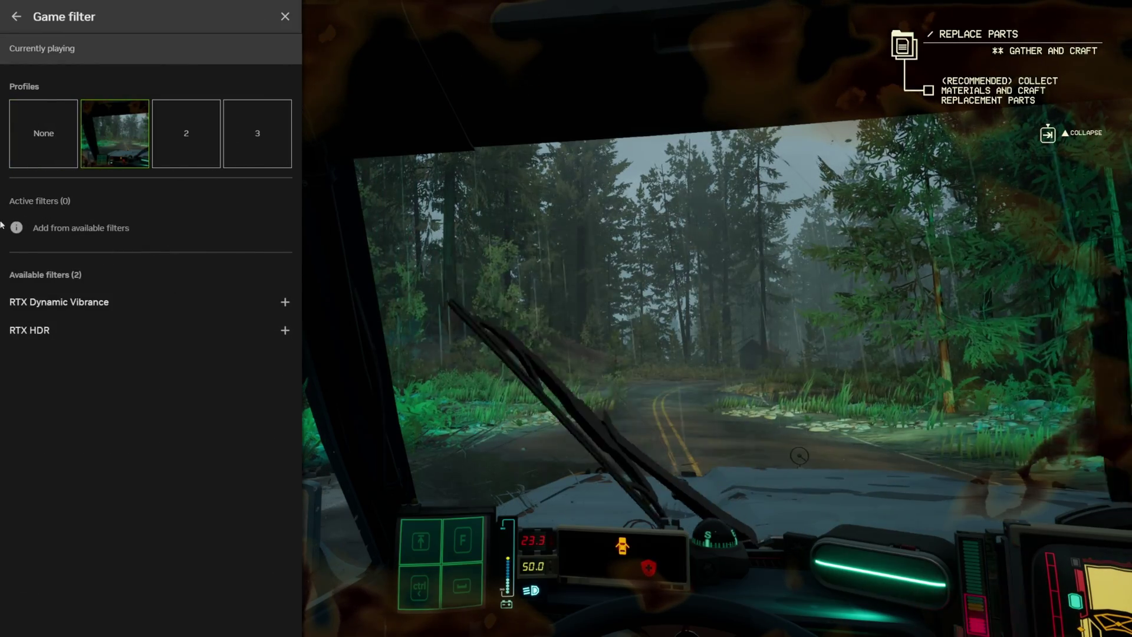
pyautogui.click(286, 331)
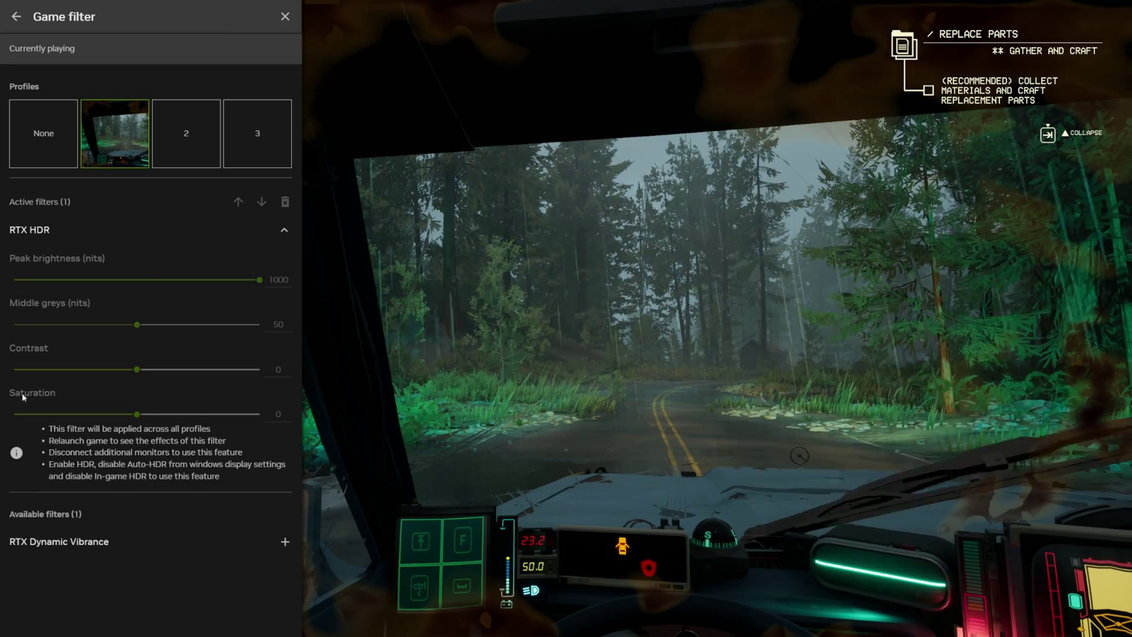
pyautogui.click(13, 19)
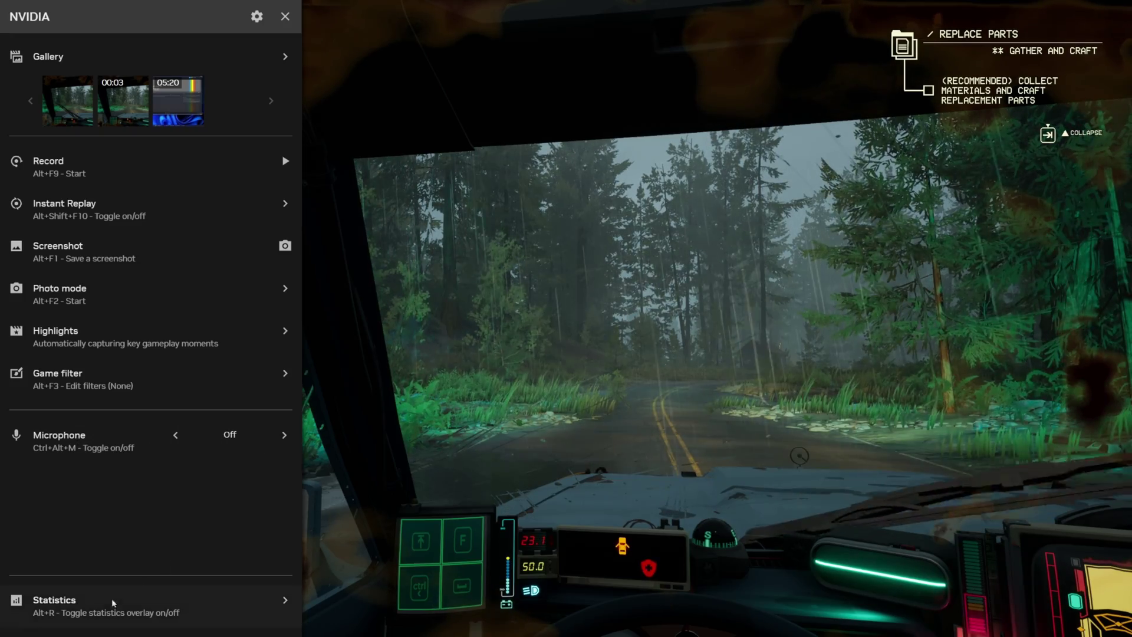
# Turn on performance statistics and cycle the Statistics view preset to Custom.
pyautogui.click(87, 604)
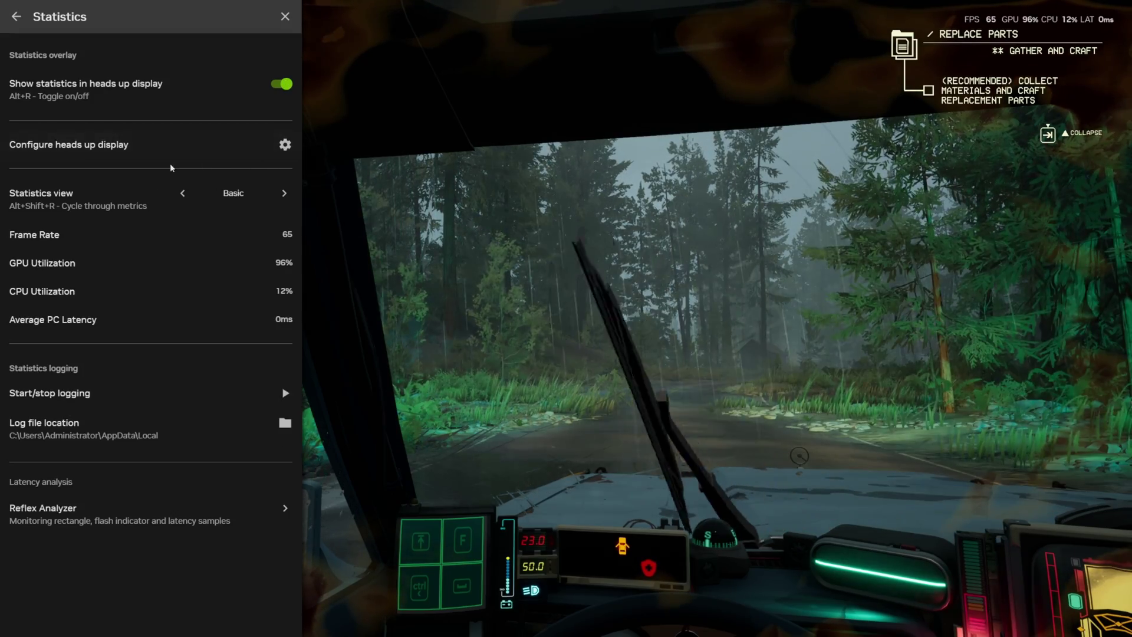
pyautogui.click(284, 195)
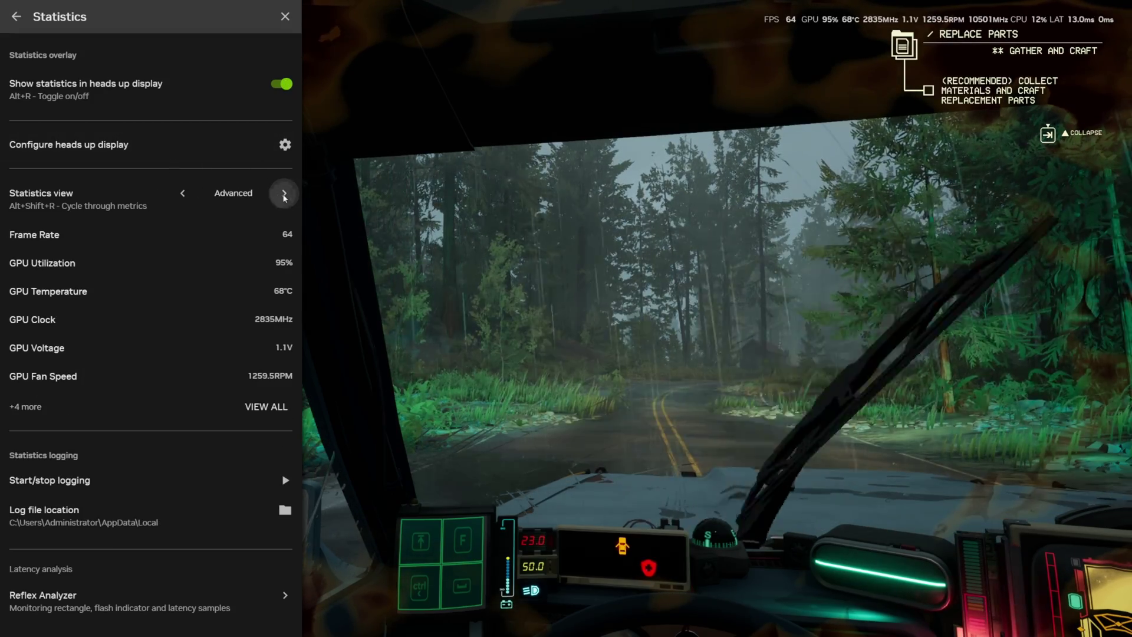
pyautogui.click(284, 195)
pyautogui.click(284, 194)
pyautogui.click(284, 194)
pyautogui.click(284, 195)
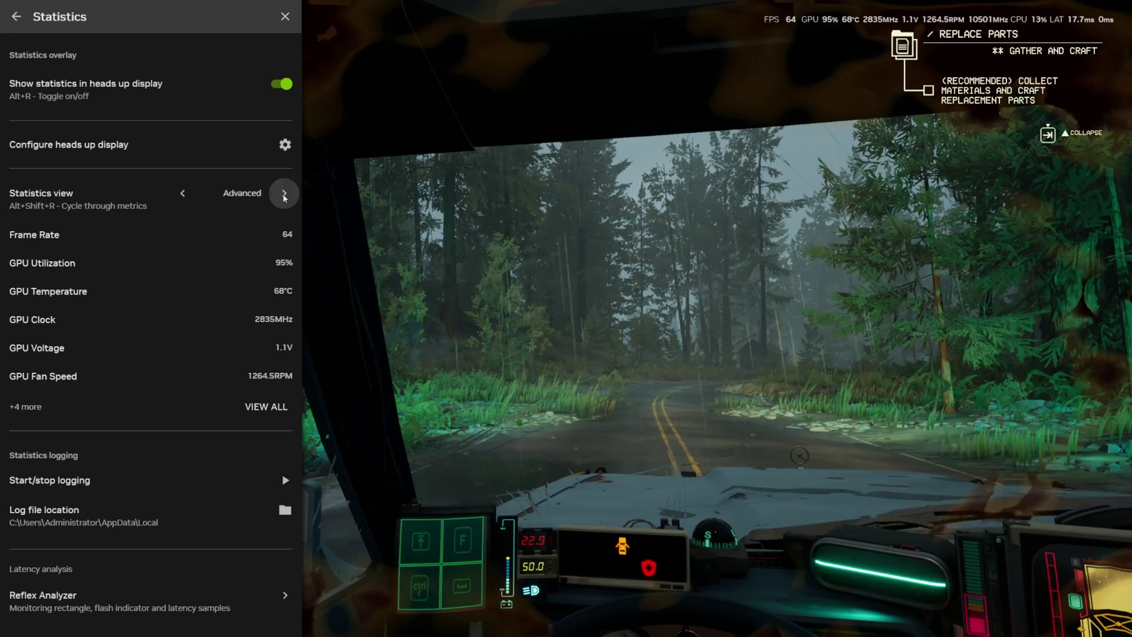
pyautogui.click(284, 195)
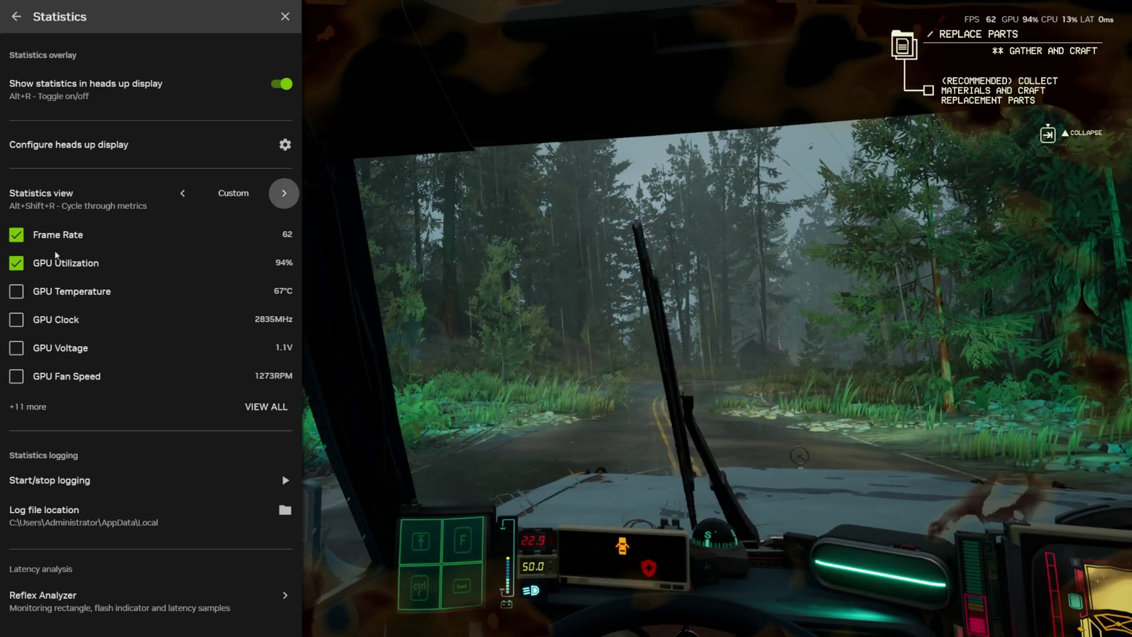
# Add GPU Temperature, Clock and Fan Speed to the Custom stats, then open heads-up display settings.
pyautogui.click(16, 292)
pyautogui.click(16, 319)
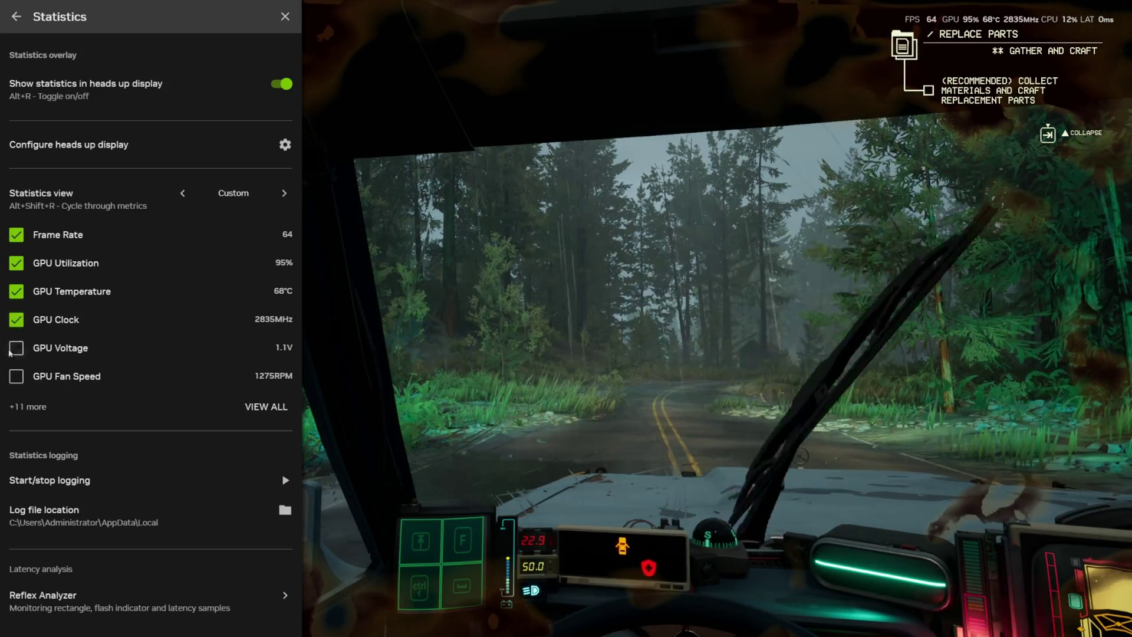
pyautogui.click(17, 379)
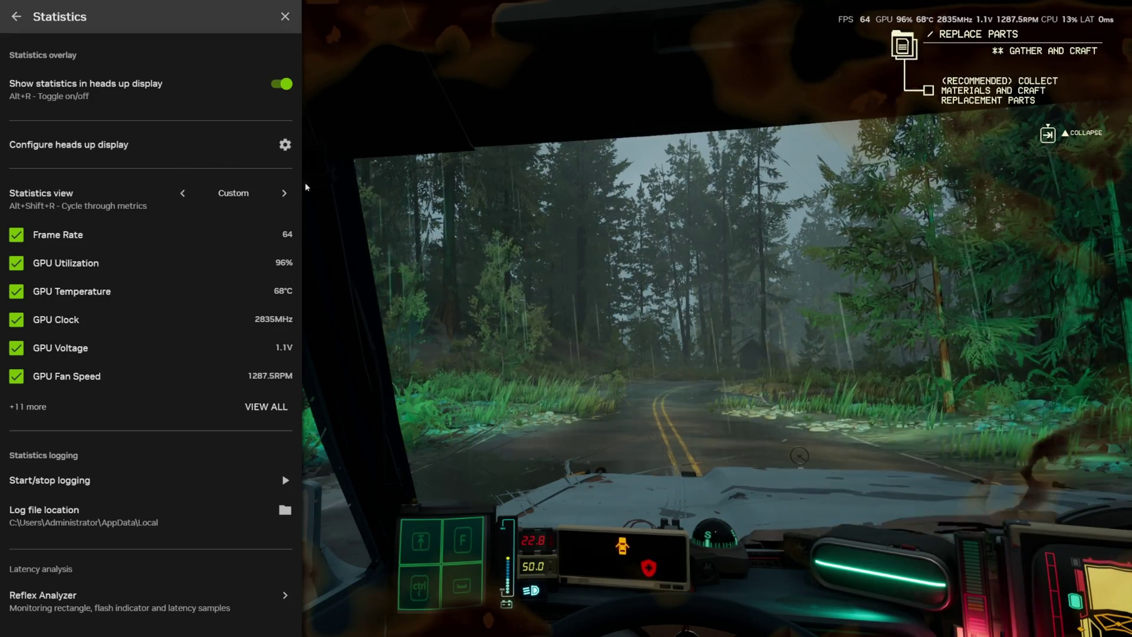
pyautogui.click(288, 146)
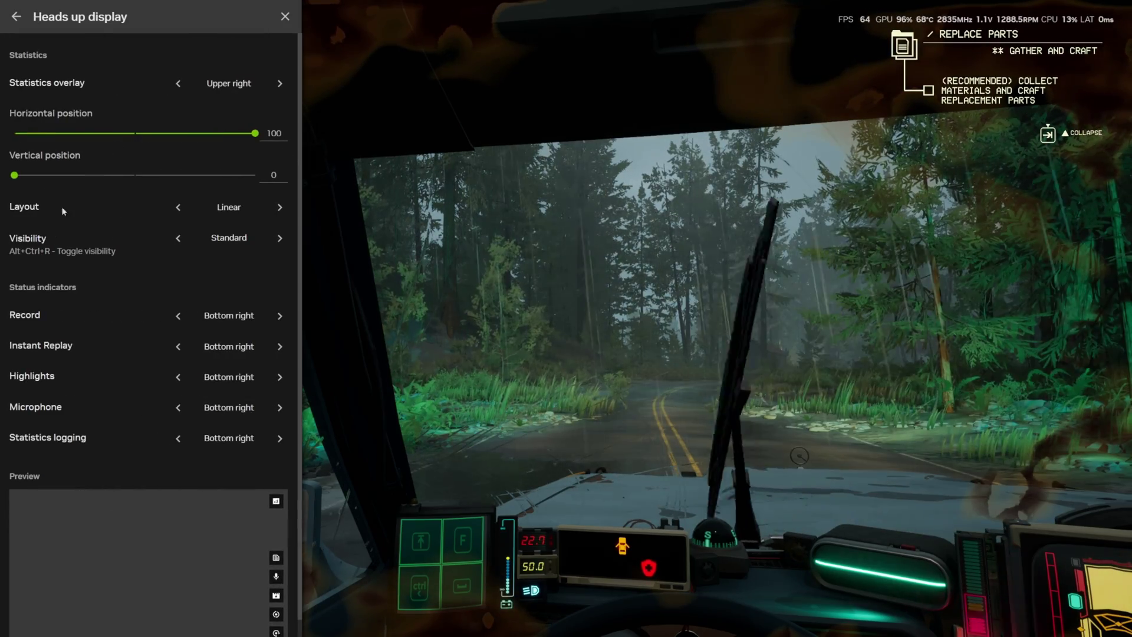
# Try out several screen positions for the stats overlay, ending at upper center.
pyautogui.moveTo(22, 175); pyautogui.dragTo(7, 193)
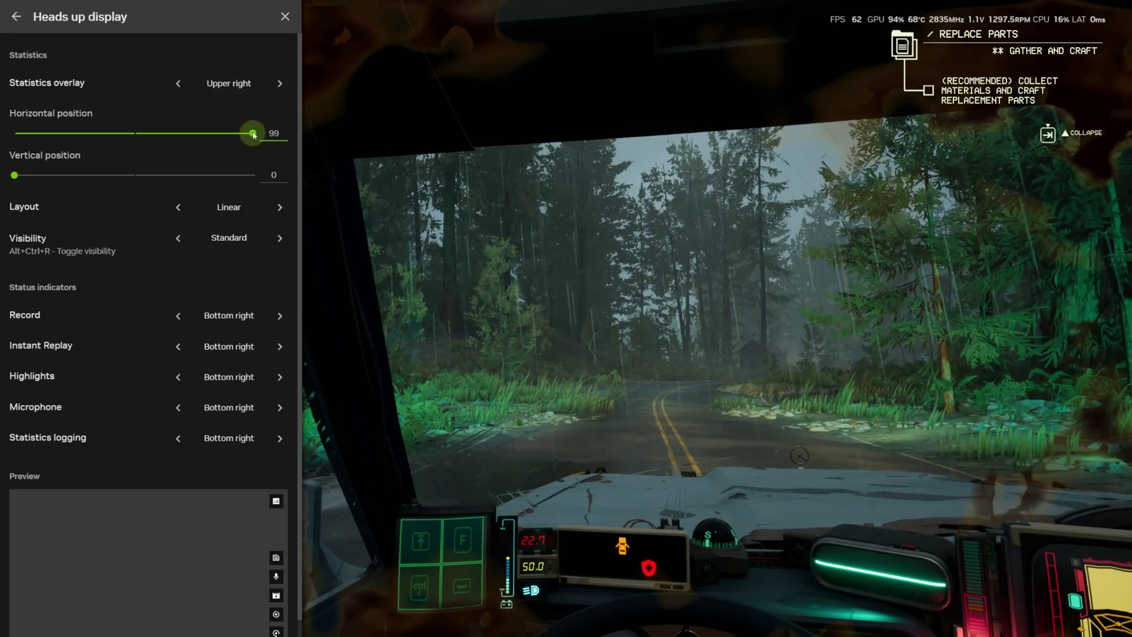
pyautogui.moveTo(254, 134); pyautogui.dragTo(164, 143)
pyautogui.click(278, 84)
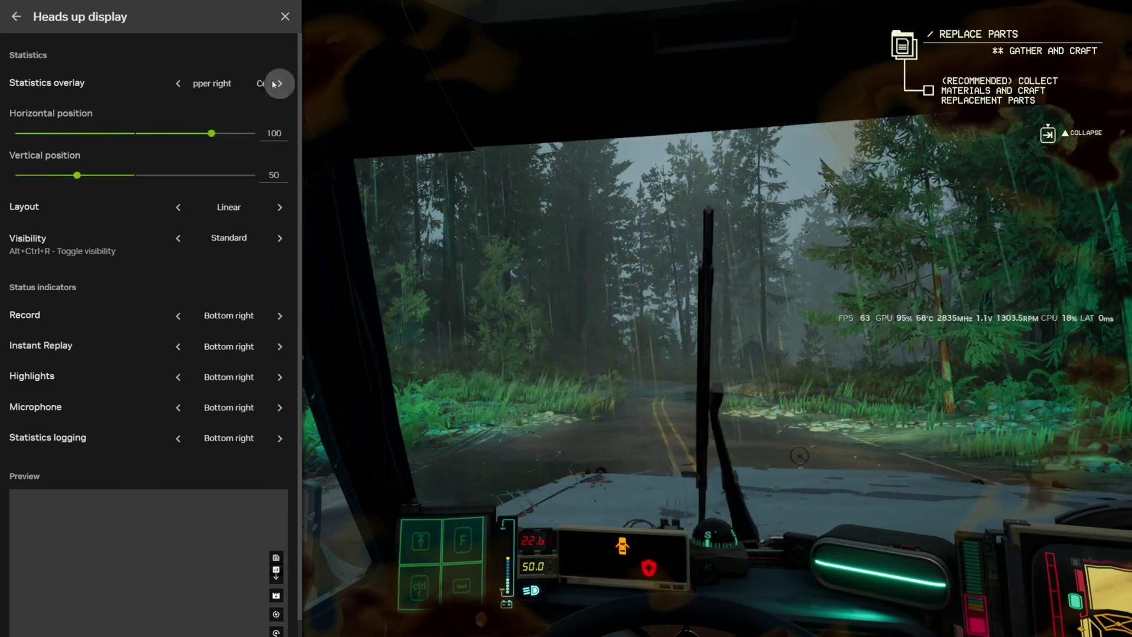
pyautogui.click(274, 84)
pyautogui.click(274, 83)
pyautogui.click(274, 83)
pyautogui.click(274, 84)
pyautogui.click(274, 84)
pyautogui.click(274, 84)
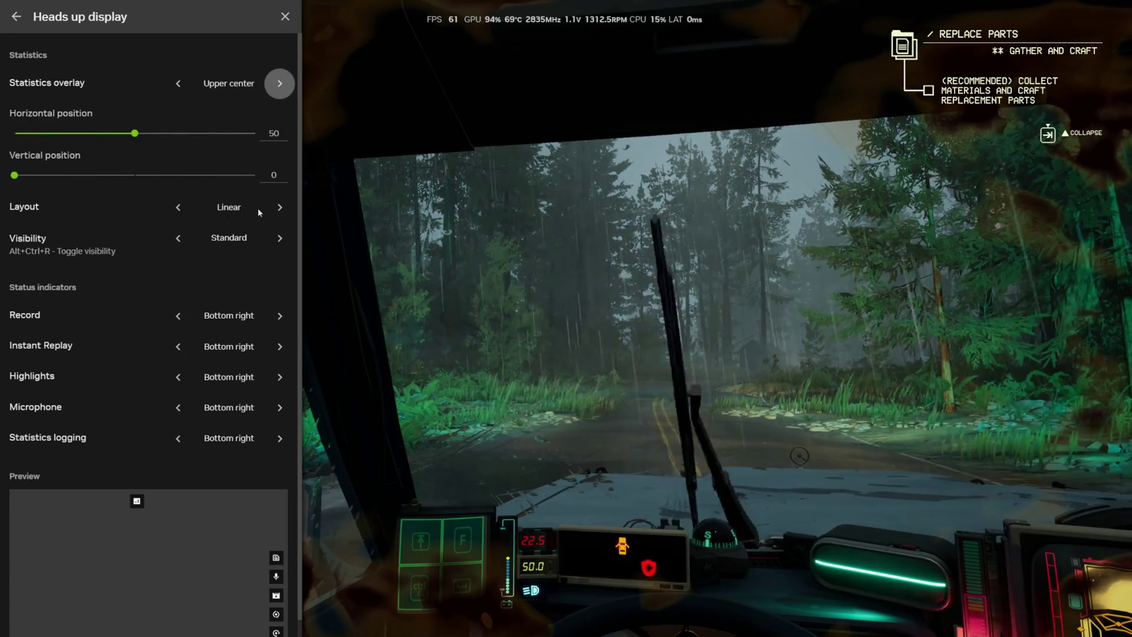
# Set the HUD to Stacked layout, Enhanced visibility and horizontal position 100 at upper right.
pyautogui.click(278, 207)
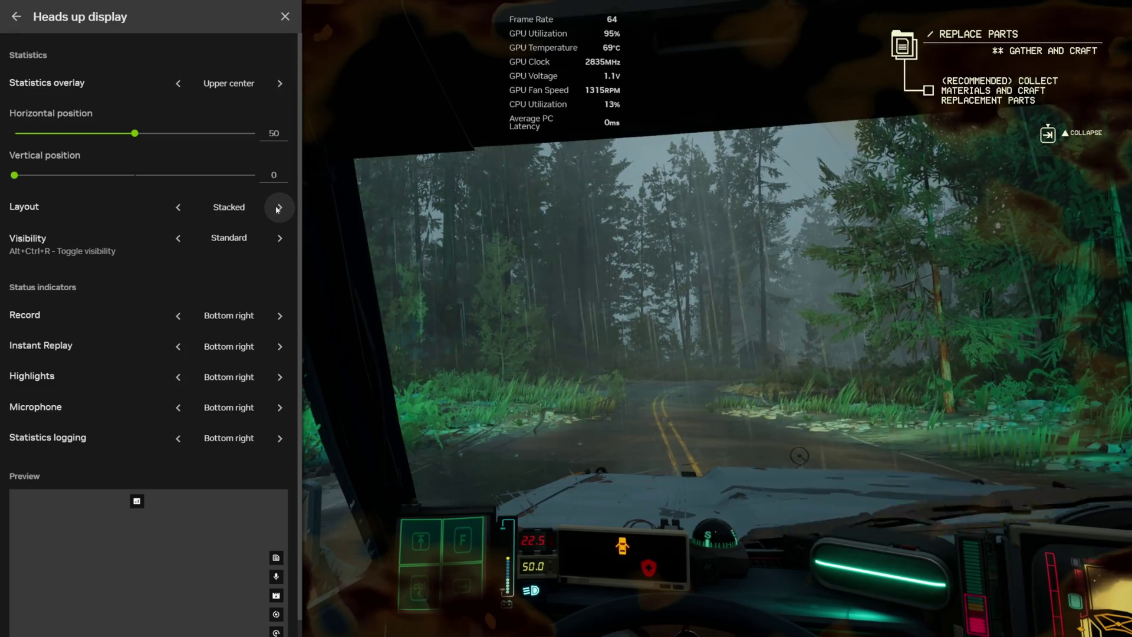
pyautogui.click(276, 239)
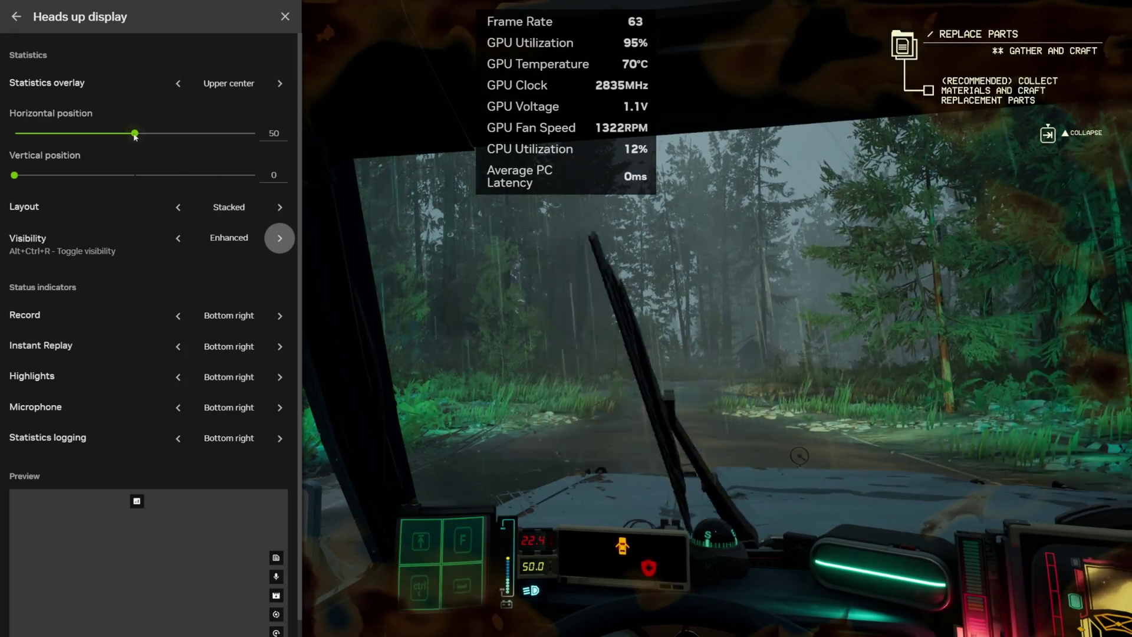
pyautogui.moveTo(135, 133); pyautogui.dragTo(255, 133)
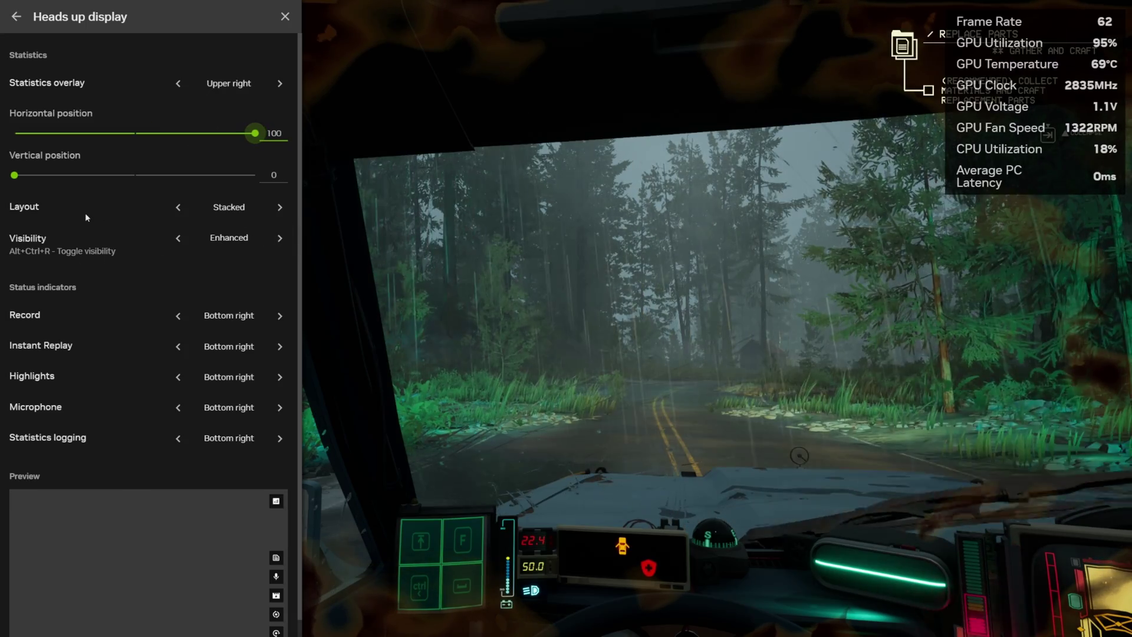
pyautogui.scroll(-1, 86, 218)
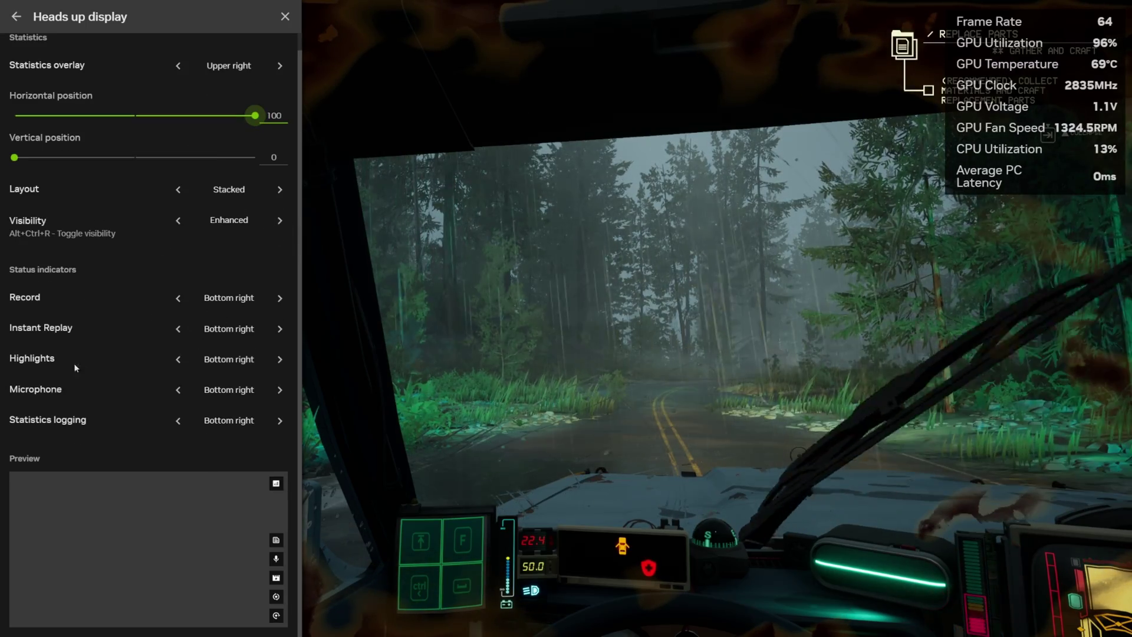
pyautogui.scroll(1, 86, 398)
pyautogui.scroll(-1, 165, 490)
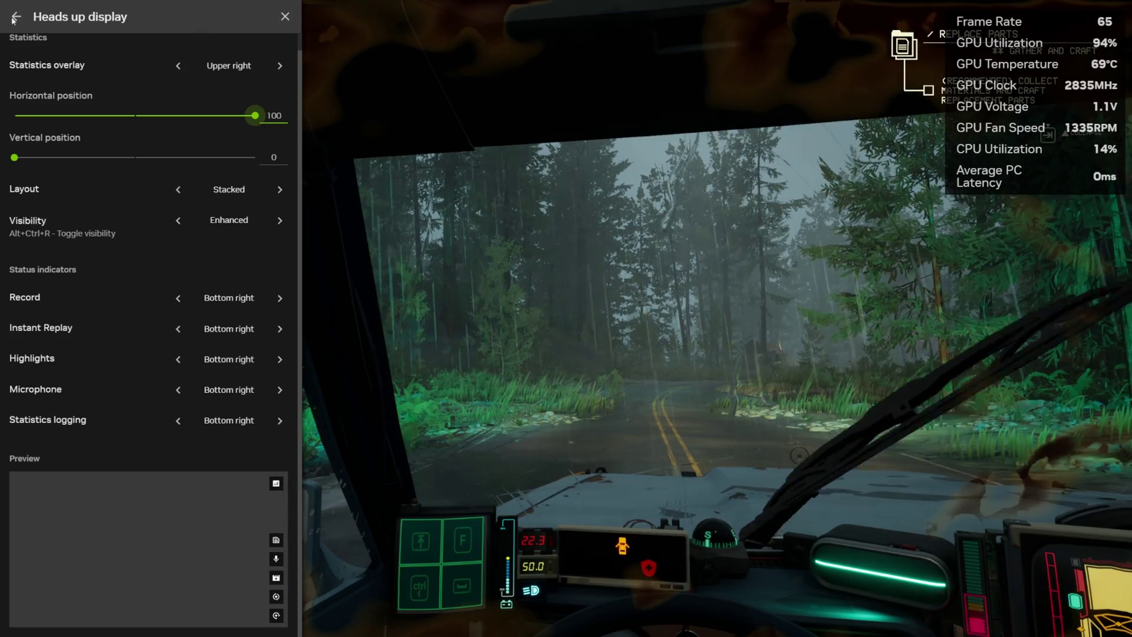
pyautogui.click(284, 16)
# Close the in-game overlay panel and reopen it with Alt+Z.
pyautogui.click(285, 17)
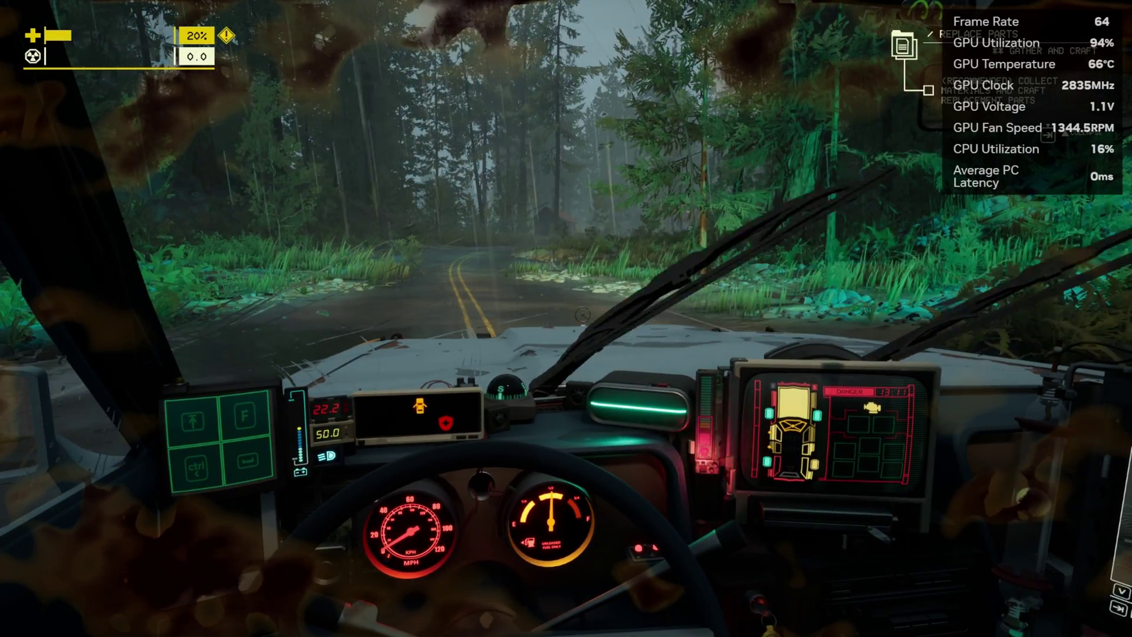
pyautogui.hotkey('alt', 'z')
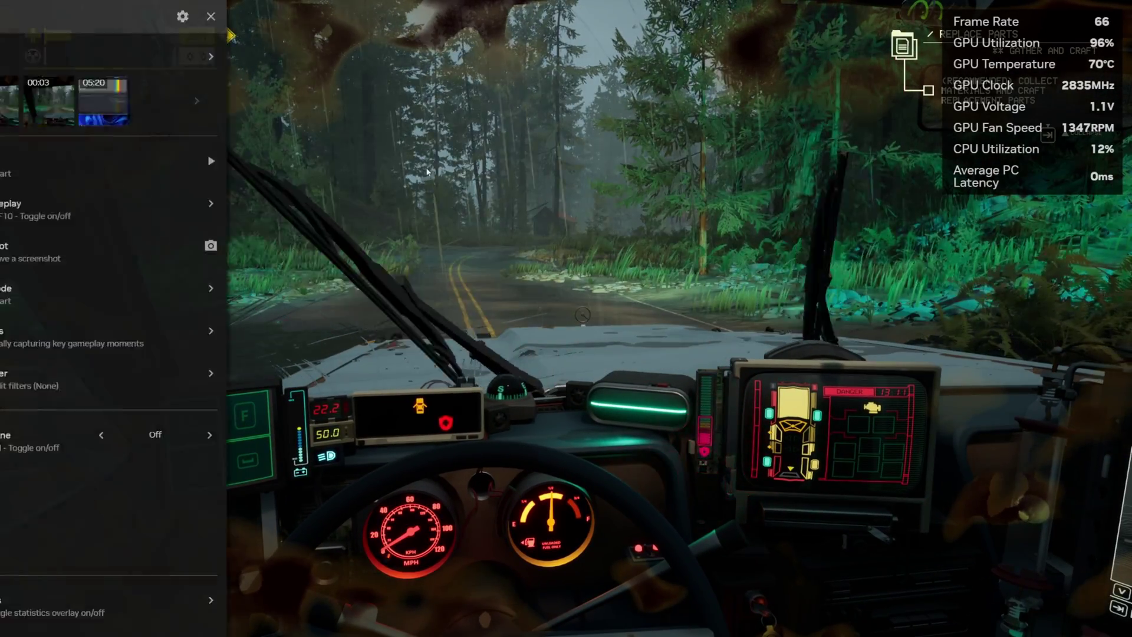